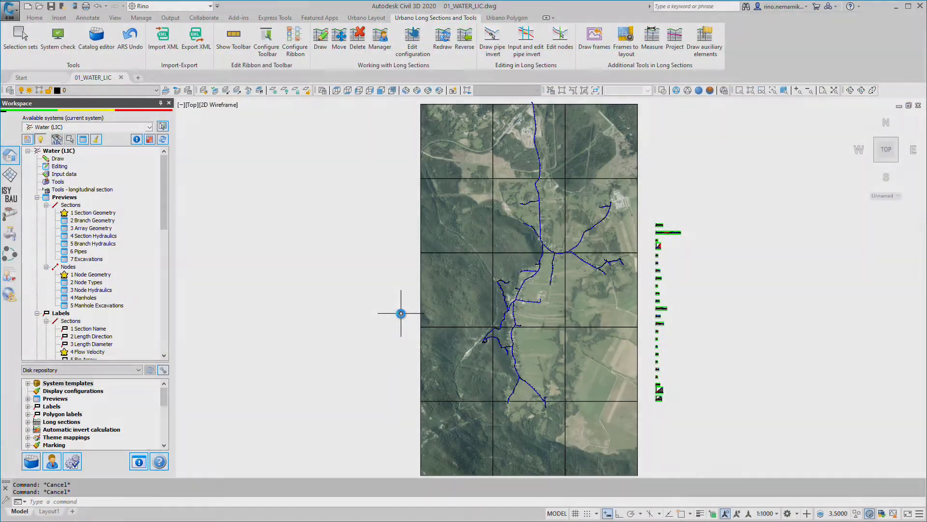
Step: Zoom and pan to a close-up of the pipe network's houses, nodes and pipe labels on the aerial photo
scroll(533, 252, "up", 5)
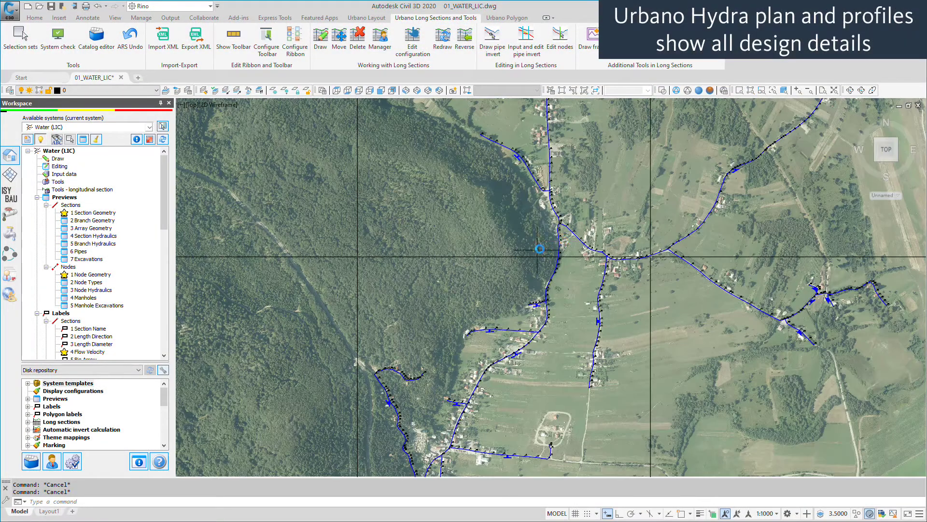
scroll(533, 251, "up", 3)
scroll(536, 248, "up", 2)
middle_click_drag(568, 319, 578, 133)
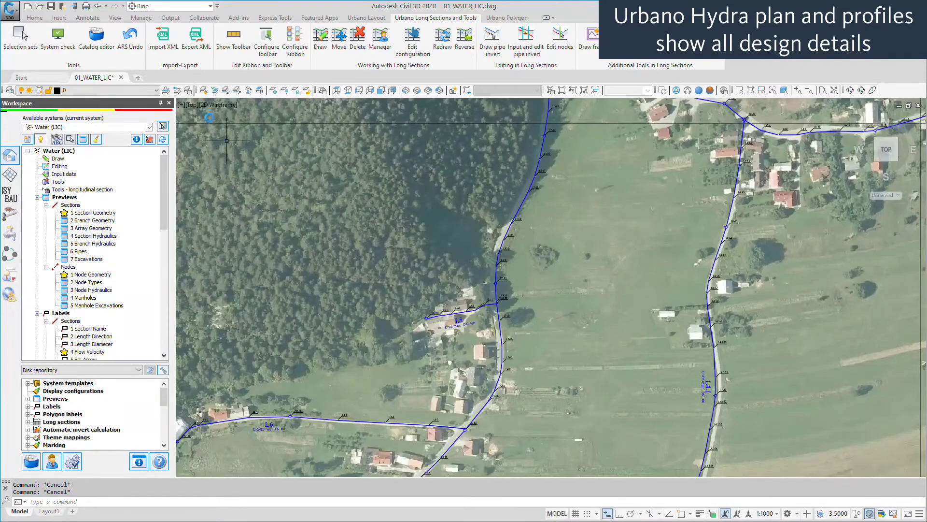
Step: Restore the '02 - Without DOF' layer state to hide the aerial photo
left_click(188, 94)
left_click(390, 217)
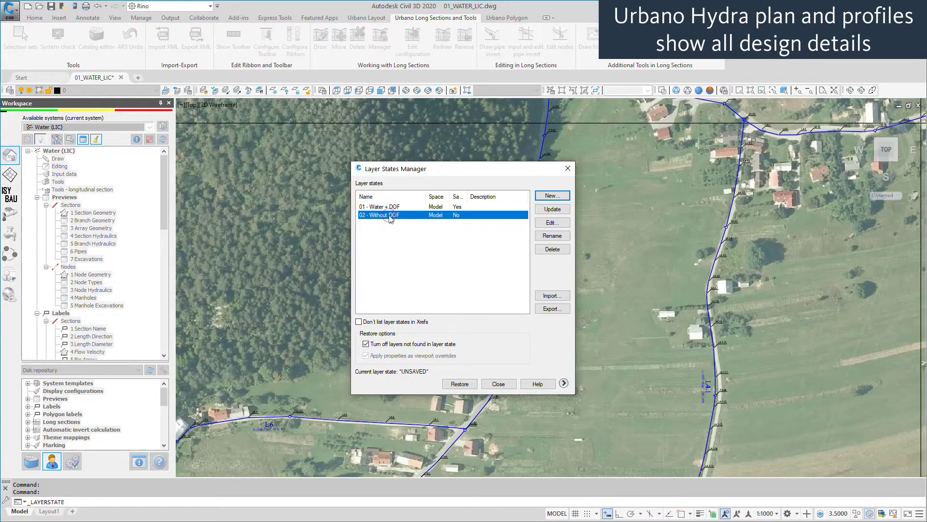
left_click(459, 385)
Step: Inspect the L1 long-section profile, then zoom to the extents of the whole drawing
middle_click_drag(488, 400, 497, 269)
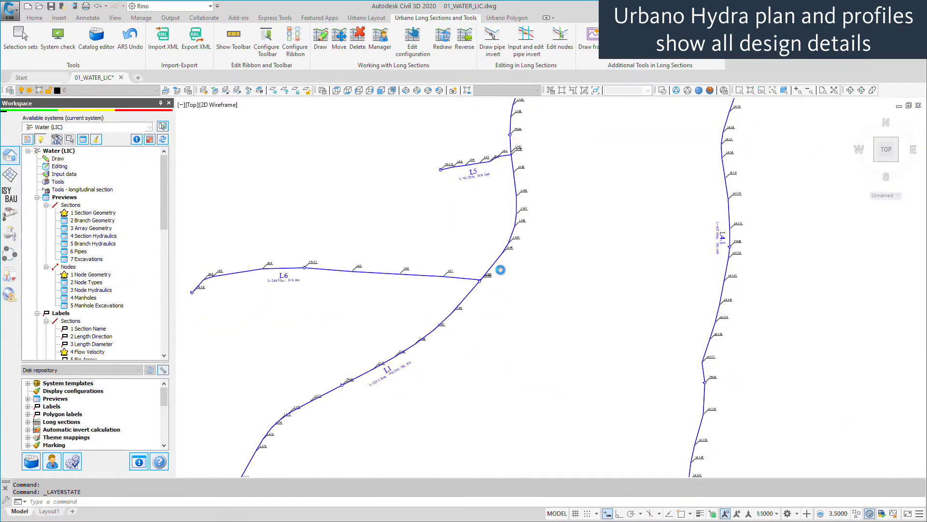
scroll(493, 294, "down", 3)
scroll(478, 352, "down", 4)
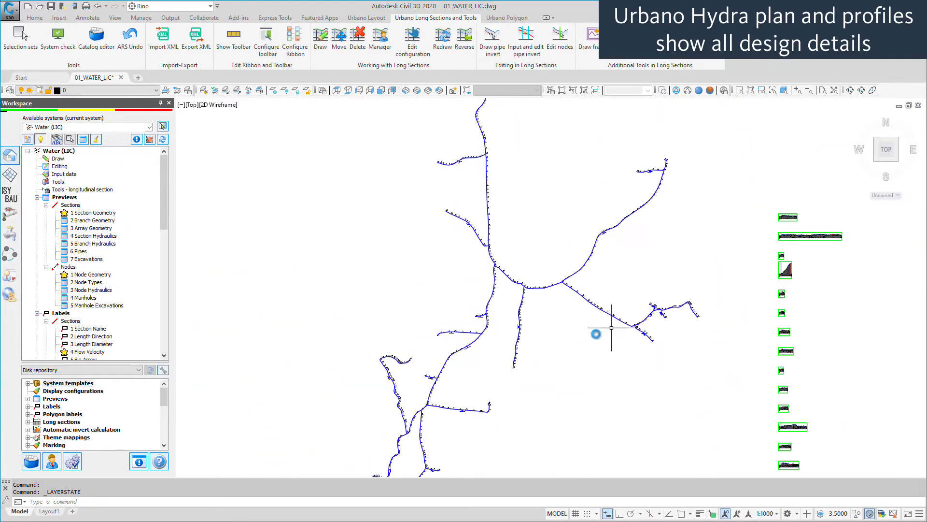
scroll(825, 235, "up", 5)
scroll(677, 232, "up", 2)
scroll(555, 228, "up", 2)
scroll(480, 253, "up", 2)
scroll(478, 253, "up", 2)
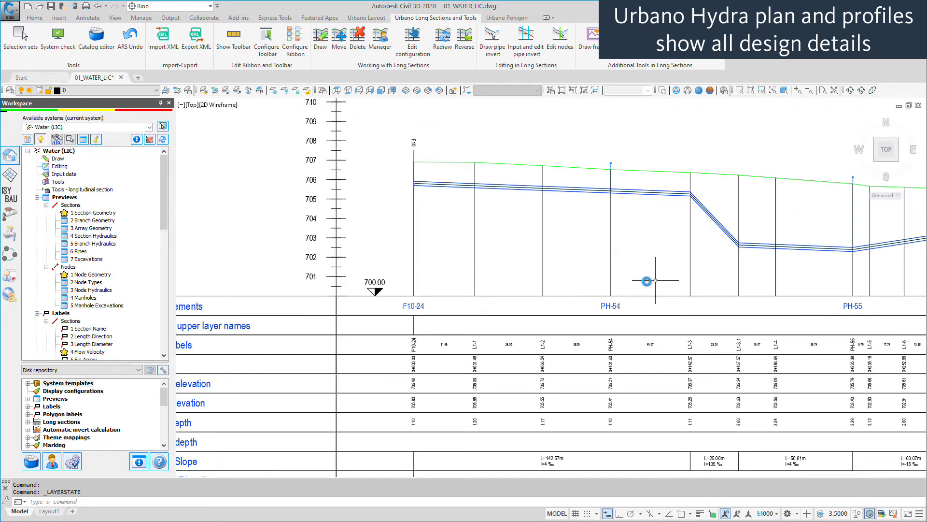
middle_click_drag(648, 277, 486, 283)
scroll(428, 311, "down", 6)
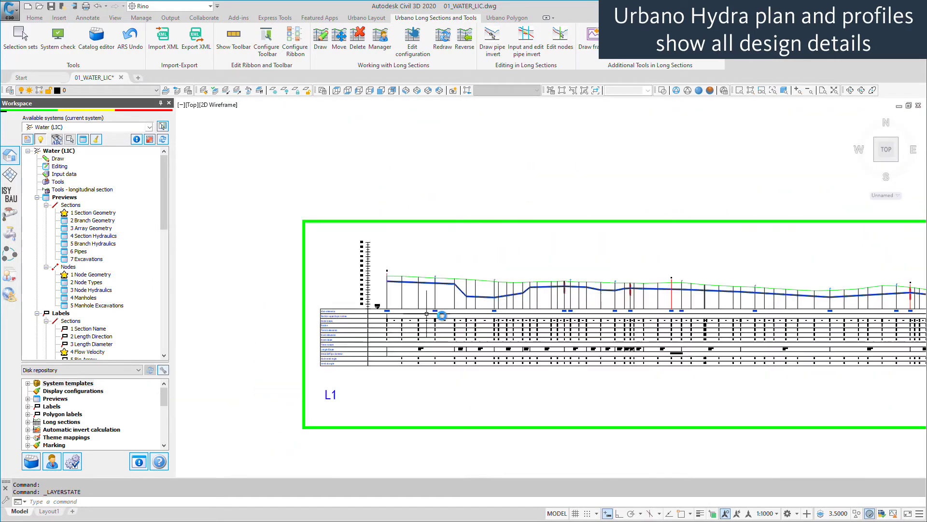
scroll(645, 306, "up", 7)
scroll(646, 304, "up", 1)
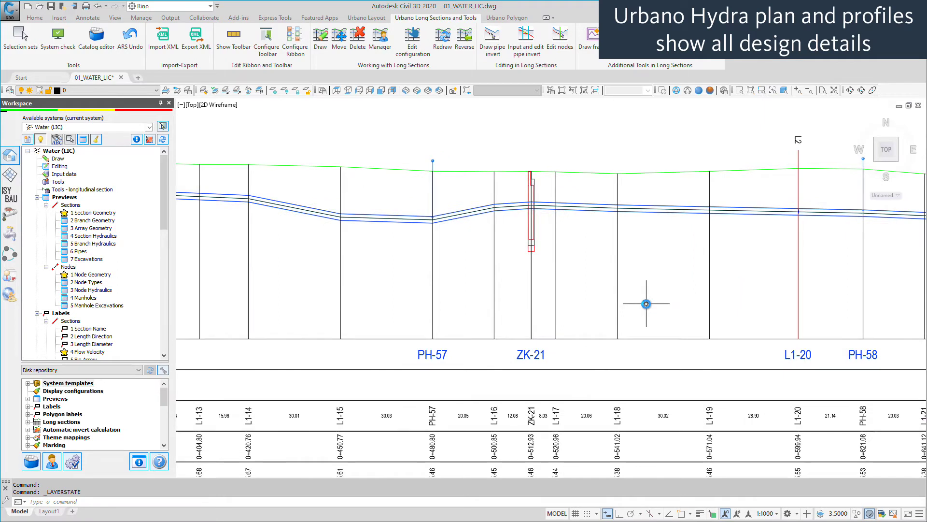
scroll(646, 303, "down", 5)
middle_click(645, 304)
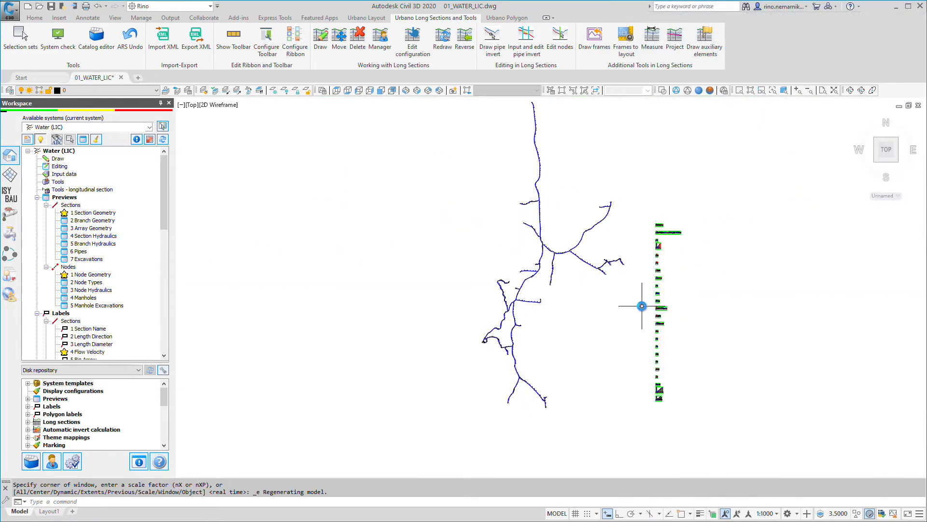
scroll(642, 305, "up", 2)
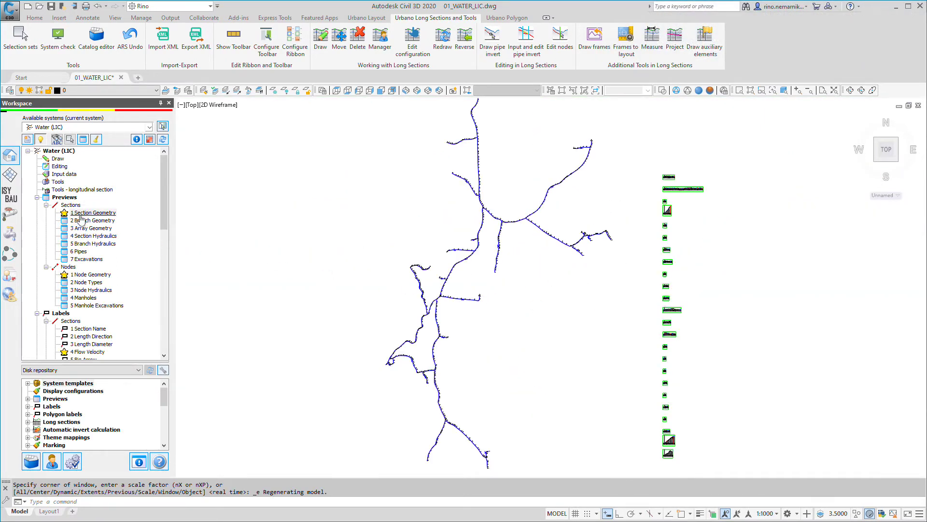
Step: Open the 1 Section Geometry preview, then show the 6 Pipes table sorted by Name
double_click(80, 215)
left_click(307, 179)
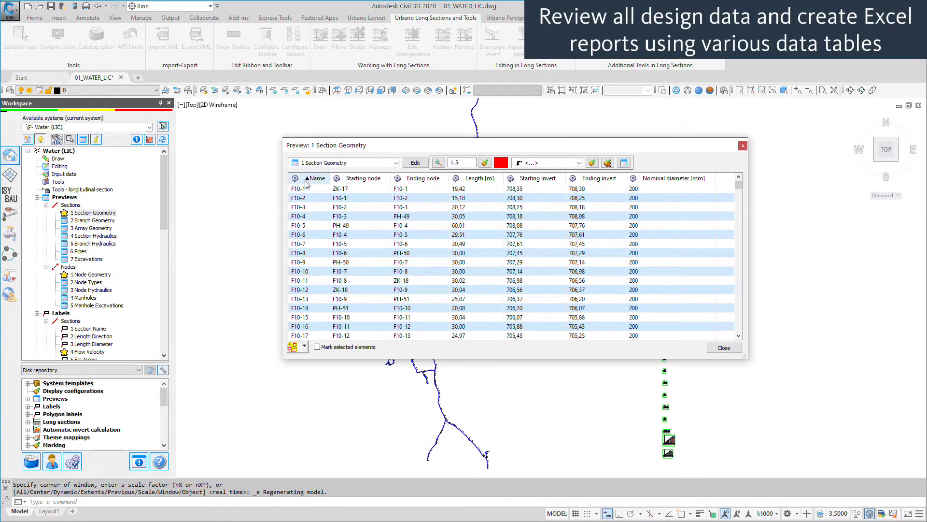
left_click(310, 164)
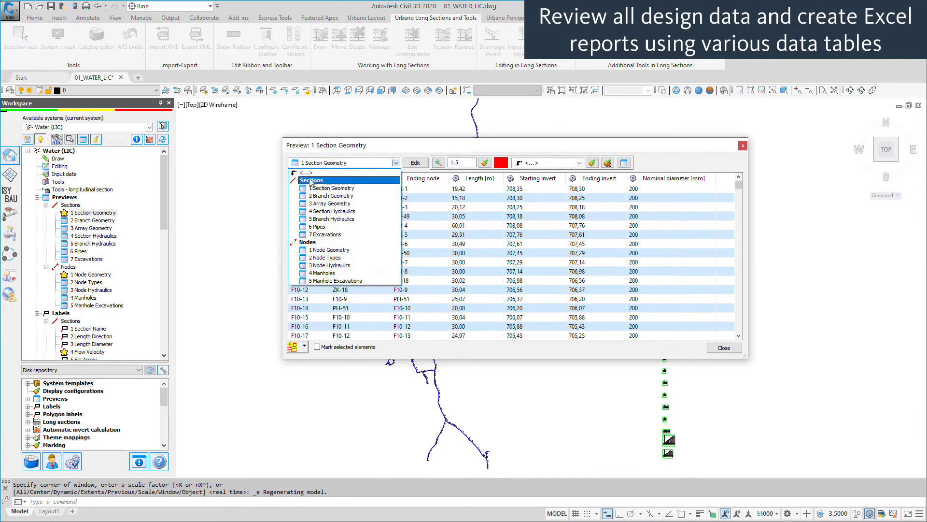
left_click(308, 227)
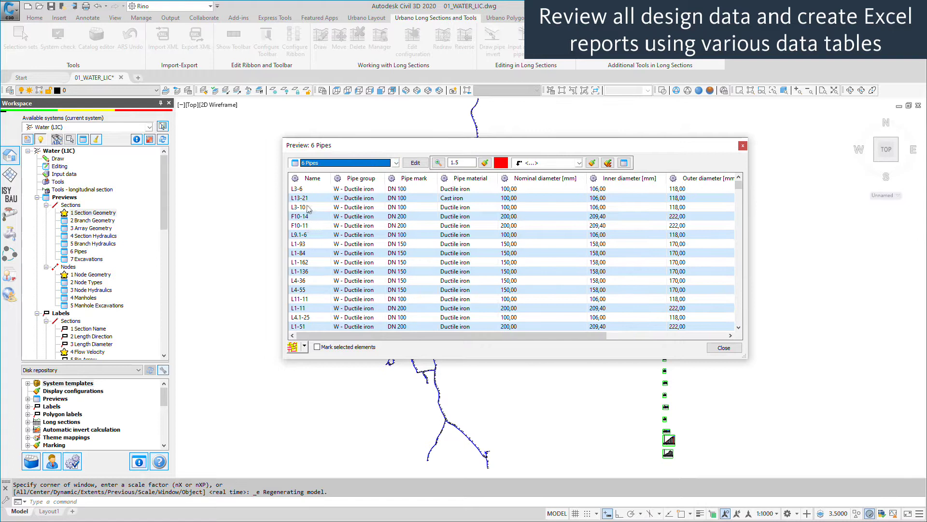
left_click(306, 179)
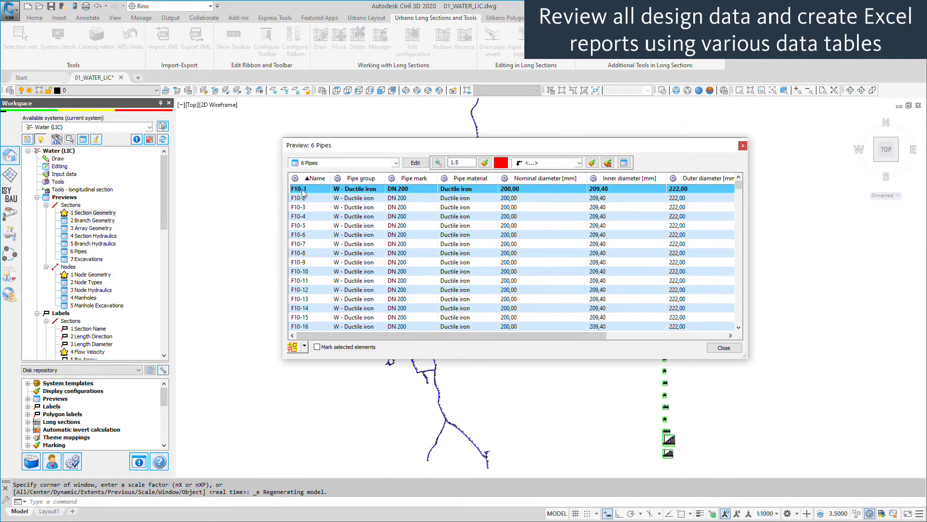
Step: Select and copy all rows of the 6 Pipes table
key("ctrl+a")
right_click(303, 193)
left_click(316, 197)
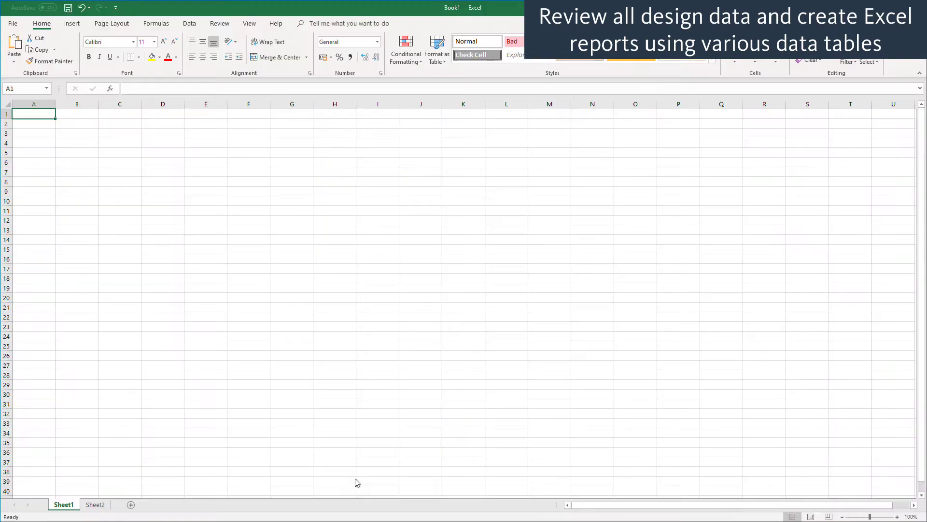
Step: Paste the sorted 6 Pipes table into Sheet1 at A1, check the rows, and return to Civil 3D
key("ctrl+v")
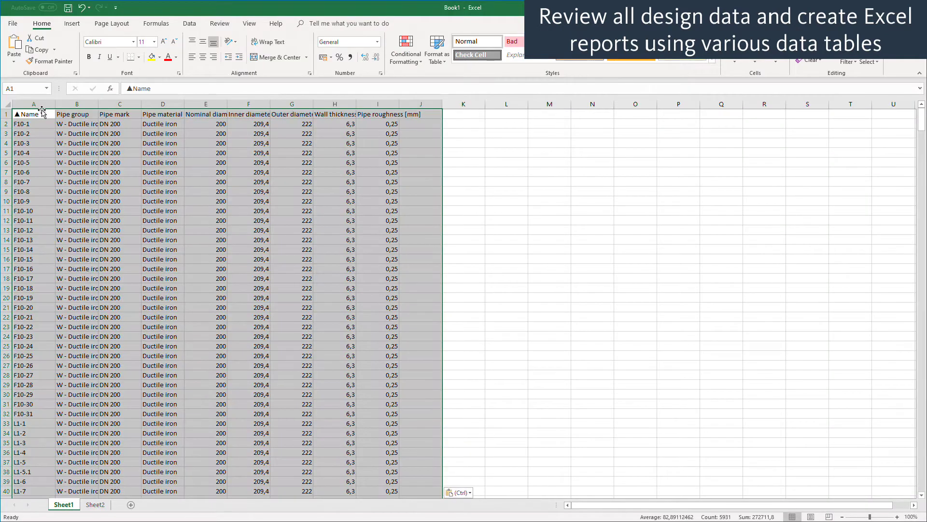
left_click(39, 115)
scroll(39, 115, "down", 8)
scroll(40, 116, "down", 9)
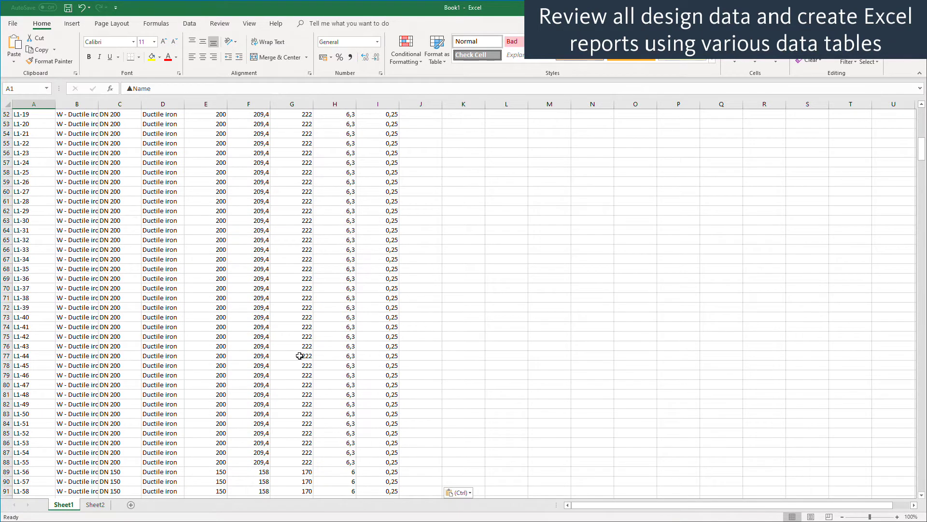
key("alt+Tab")
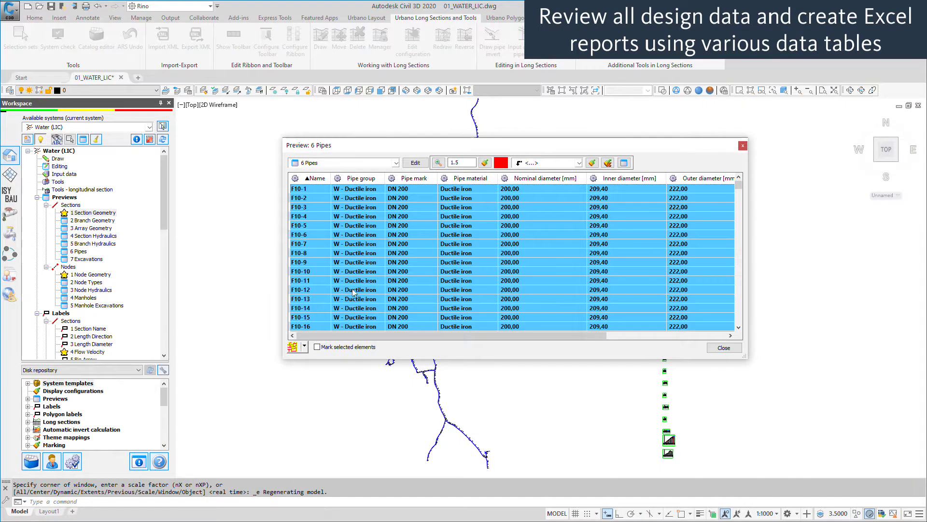
Step: View the 1 Node Geometry table sorted by Terrain height, then show the 4 Manholes table
left_click(334, 163)
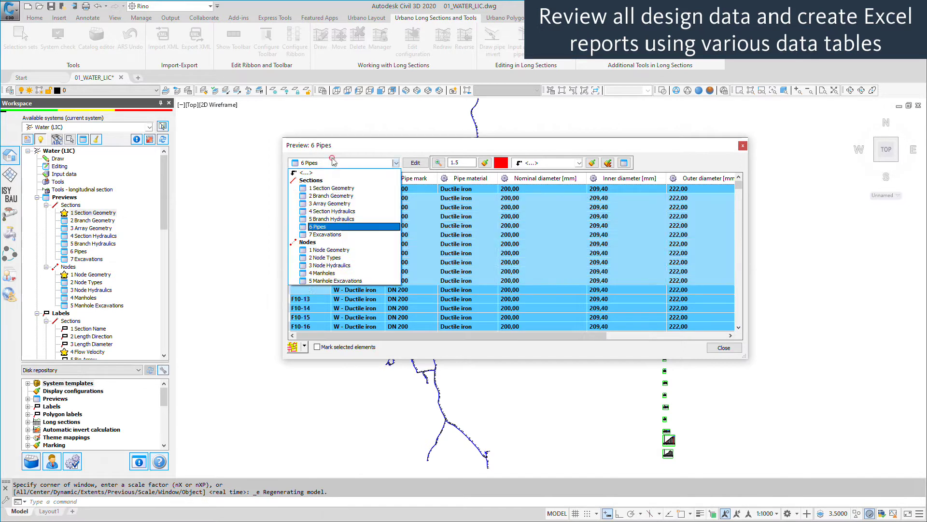
left_click(327, 250)
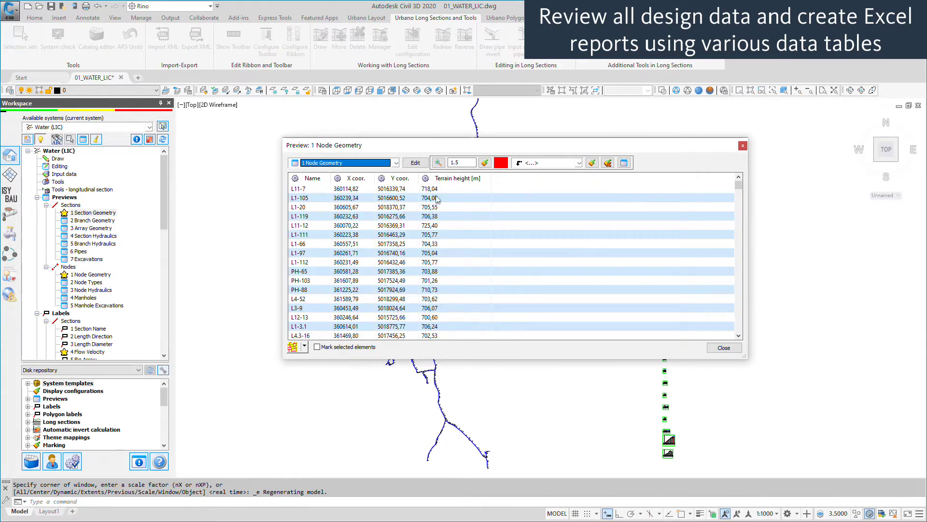
left_click(446, 178)
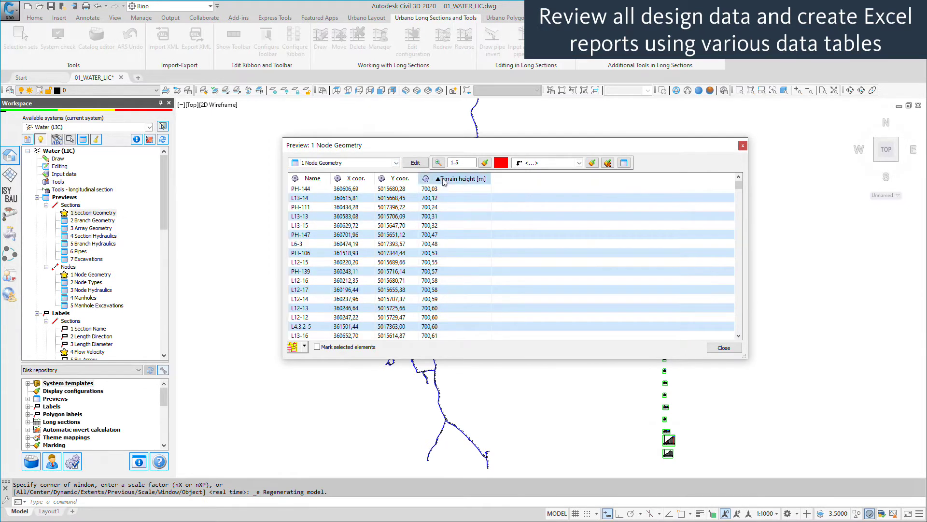
left_click(375, 164)
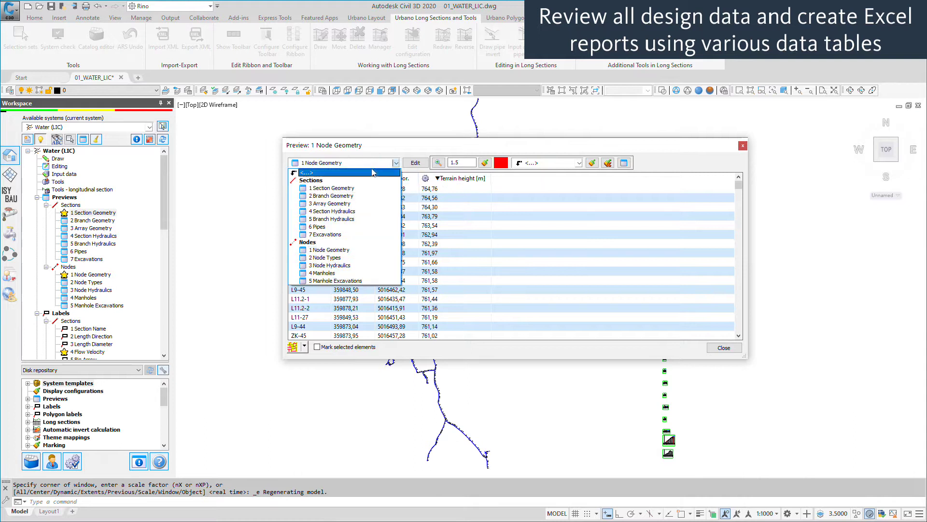
left_click(342, 273)
Step: Limit the 4 Manholes table to the saved Manholes selection and copy all 30 rows
left_click(304, 346)
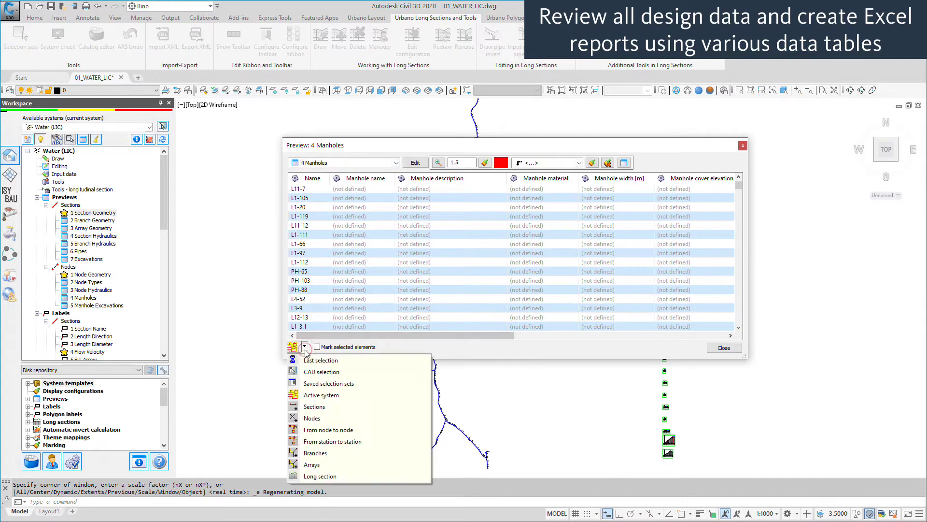
left_click(311, 385)
left_click(421, 222)
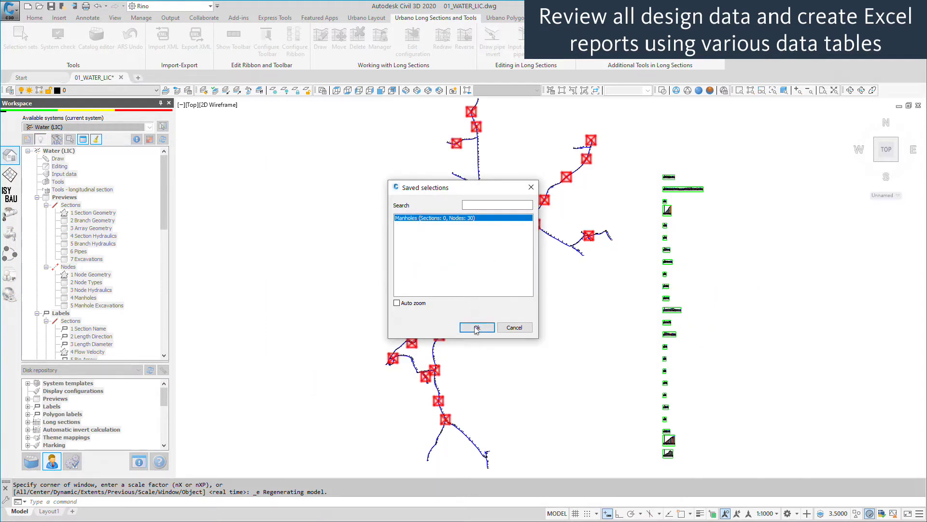
left_click(477, 328)
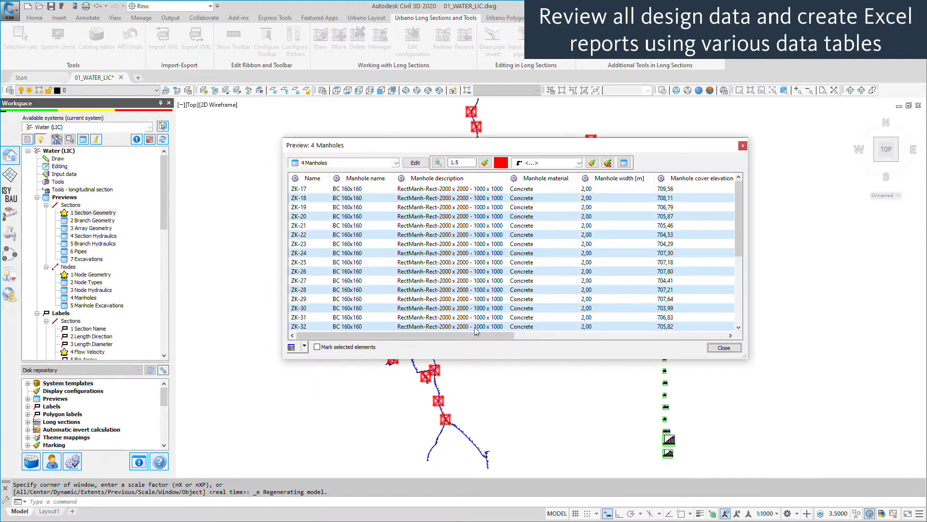
left_click(317, 190)
key("ctrl+a")
right_click(317, 190)
left_click(337, 194)
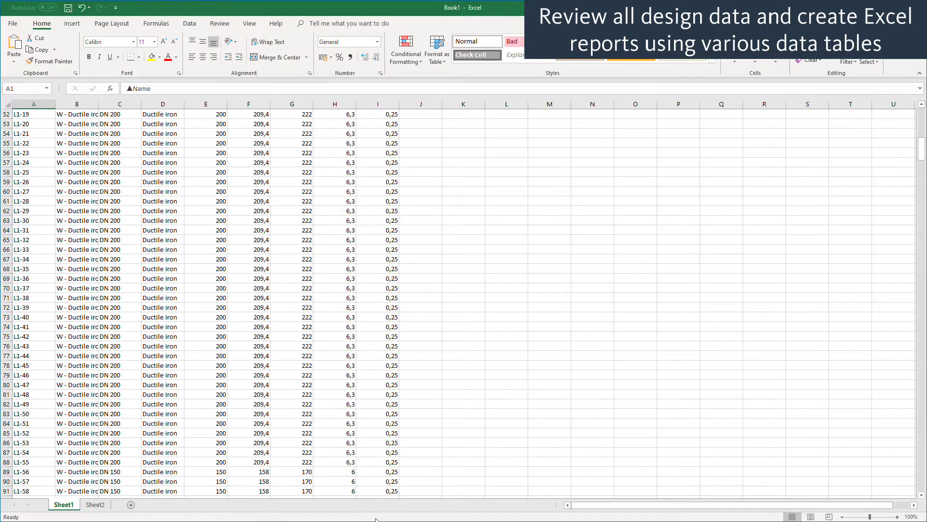
Step: Paste the manhole data, ZK-17 through ZK-46, into Sheet2 starting at A1
left_click(95, 504)
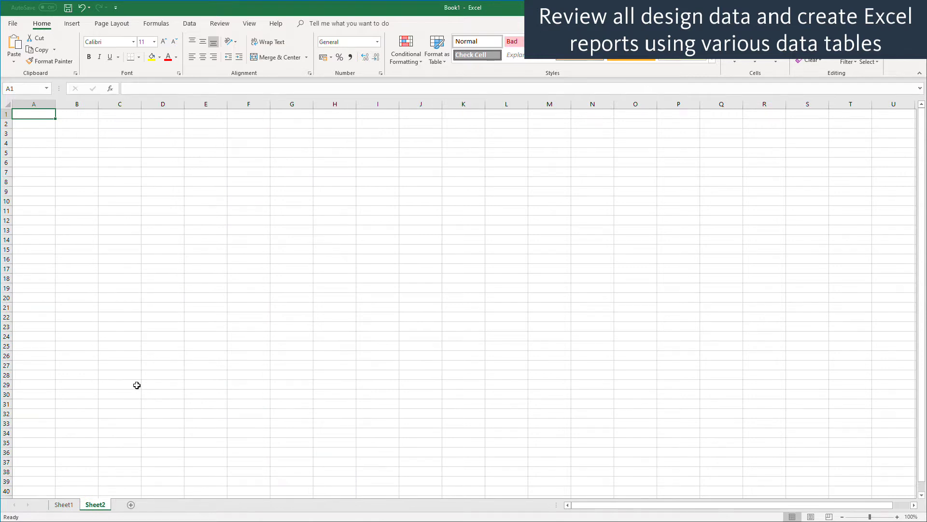
key("ctrl+v")
left_click(34, 114)
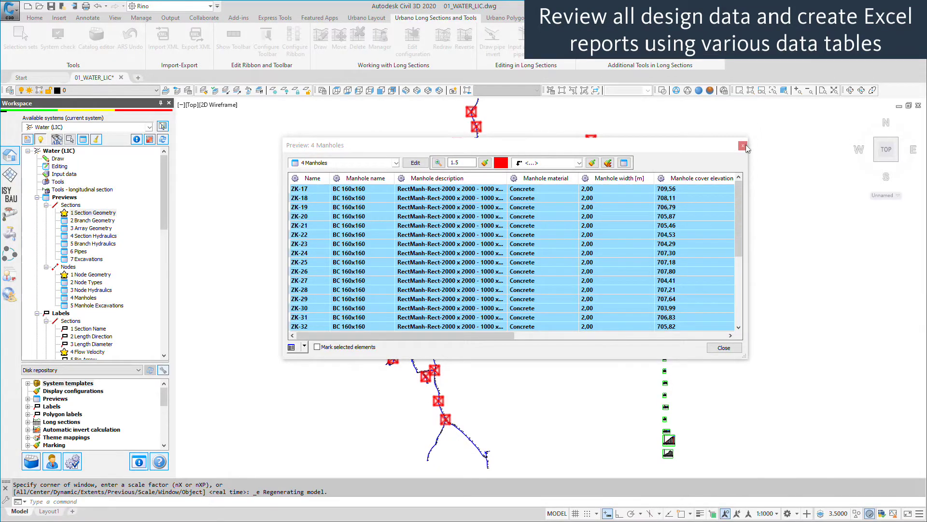
Step: Close the manholes data preview and zoom in on the long section
left_click(743, 145)
scroll(679, 209, "up", 2)
scroll(630, 228, "up", 2)
scroll(628, 227, "up", 3)
scroll(593, 214, "up", 3)
scroll(594, 209, "up", 2)
scroll(504, 193, "up", 2)
scroll(504, 192, "up", 2)
scroll(500, 192, "up", 2)
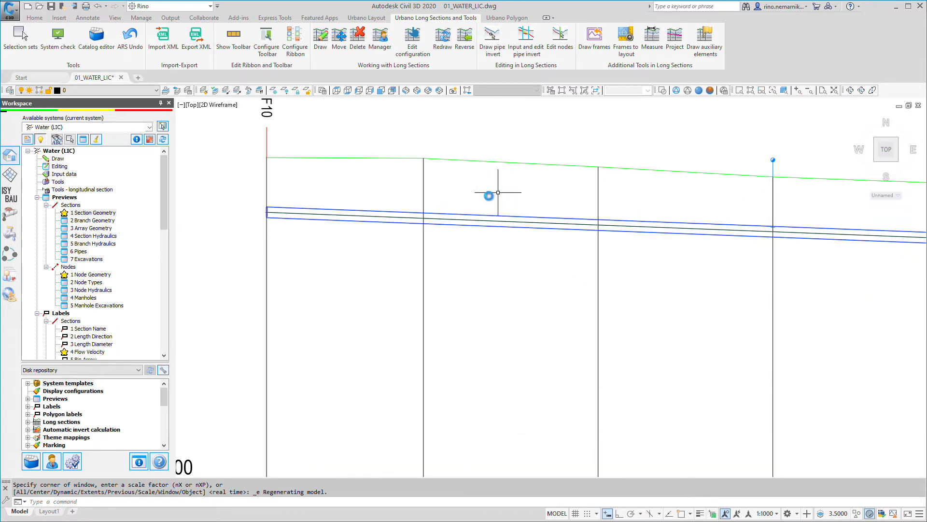
Step: Save the Alfa=90 'Single trench - sand bed - formwork' trench on the pipe section
left_click(63, 179)
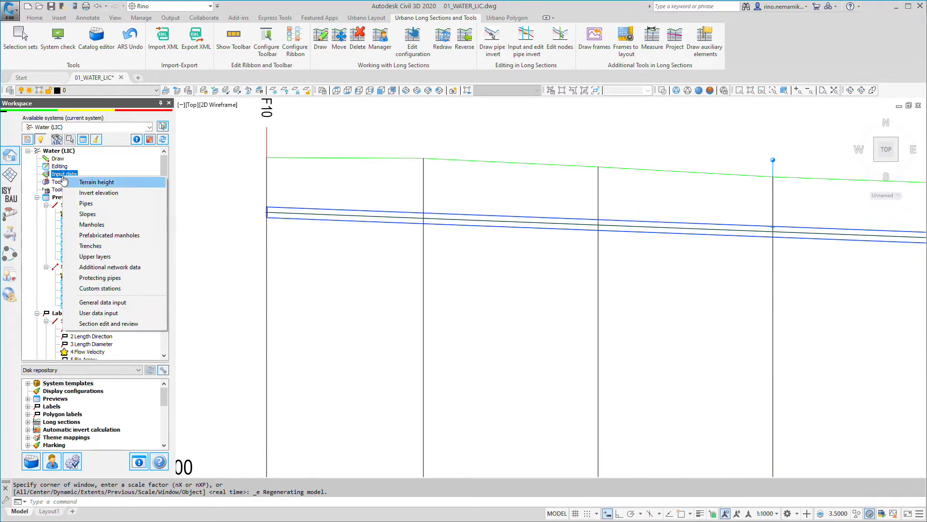
left_click(91, 248)
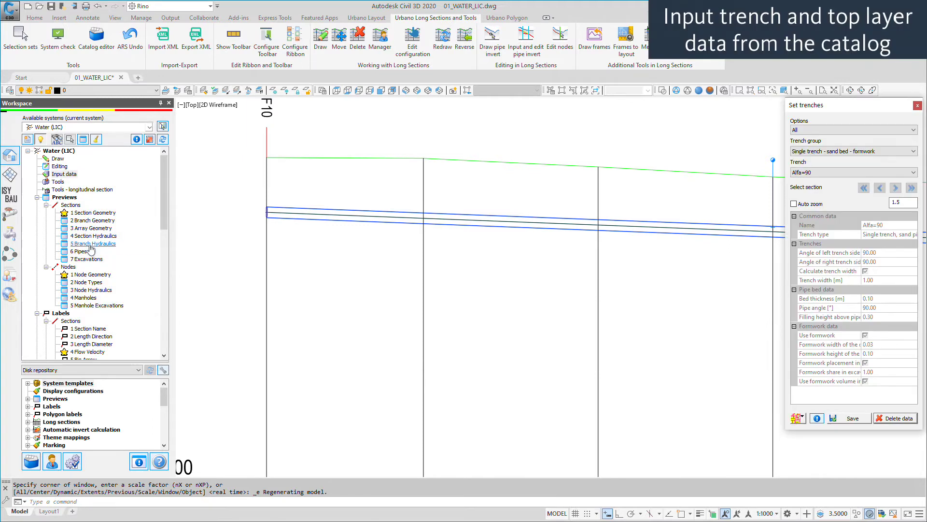
left_click(821, 151)
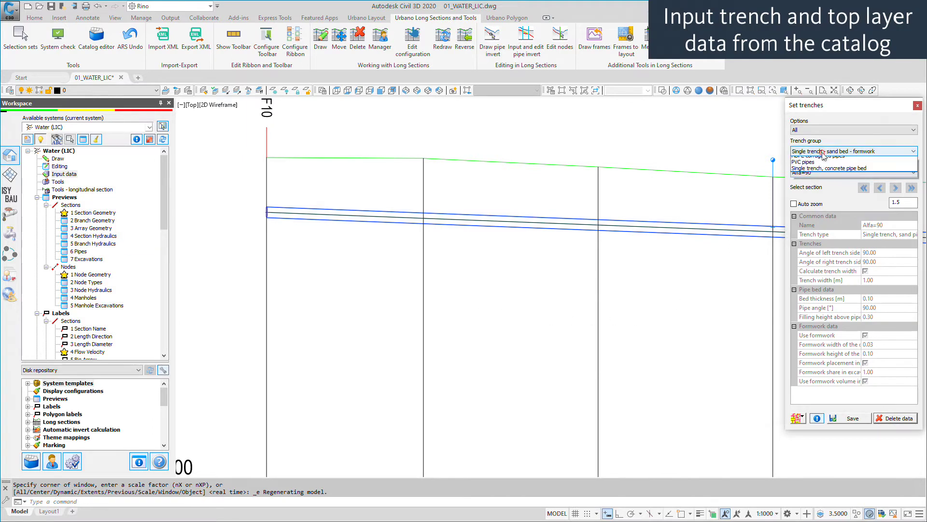
left_click(831, 157)
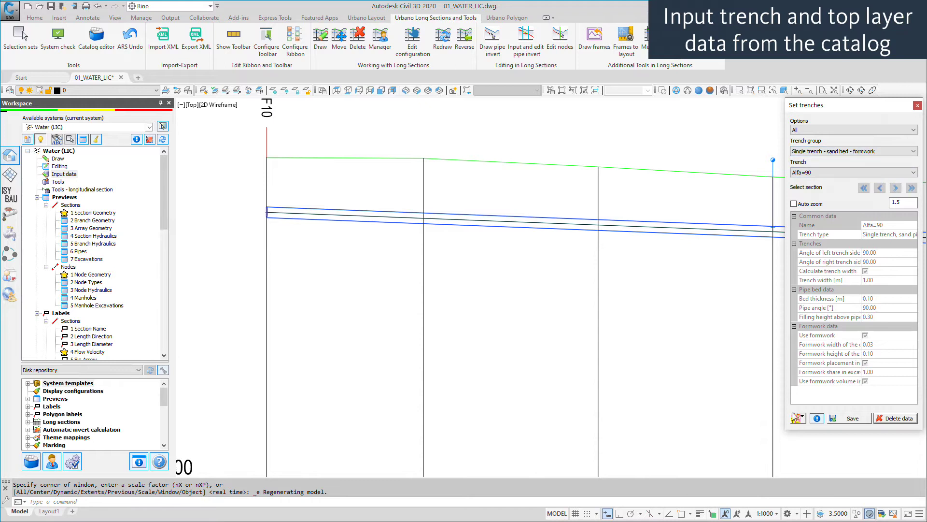
left_click(851, 418)
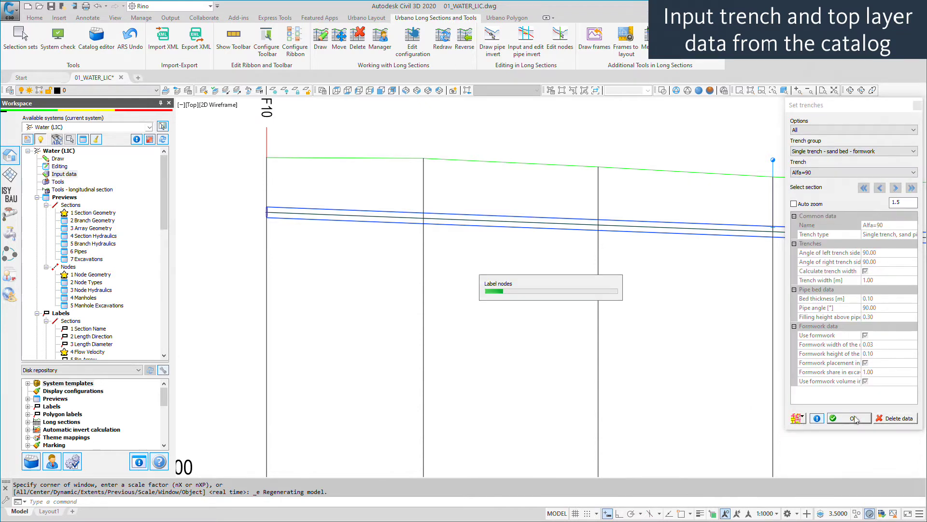
left_click(916, 109)
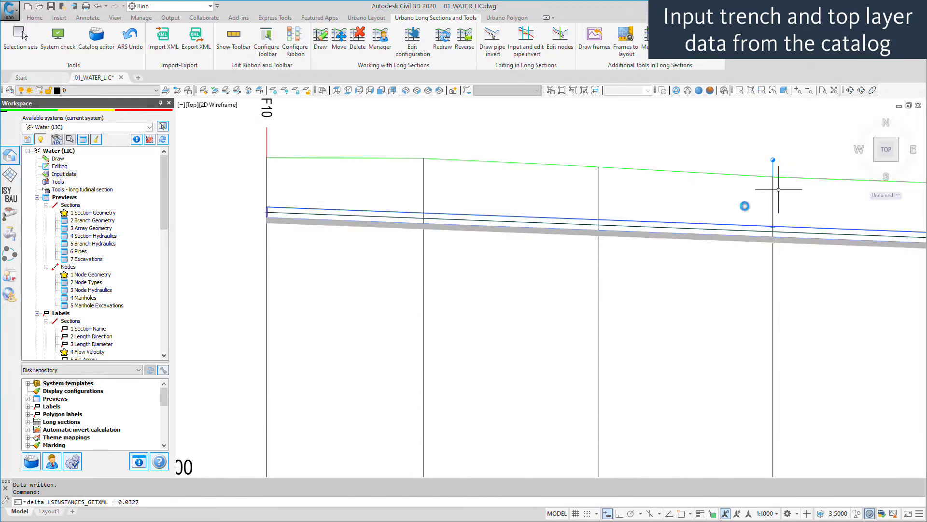
left_click(70, 175)
Step: Save an 'Asphalt 12 cm' upper layer on pipe section L3-6
left_click(93, 256)
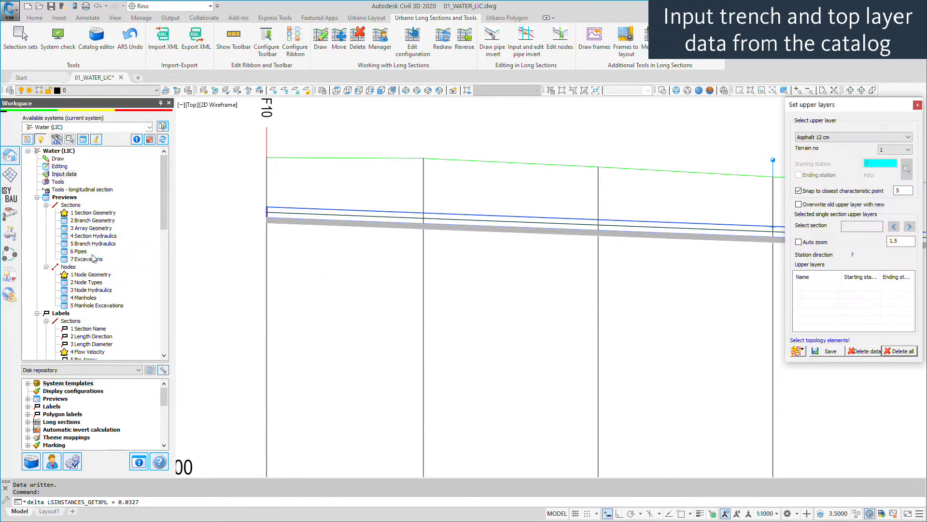
left_click(795, 351)
left_click(849, 138)
left_click(849, 143)
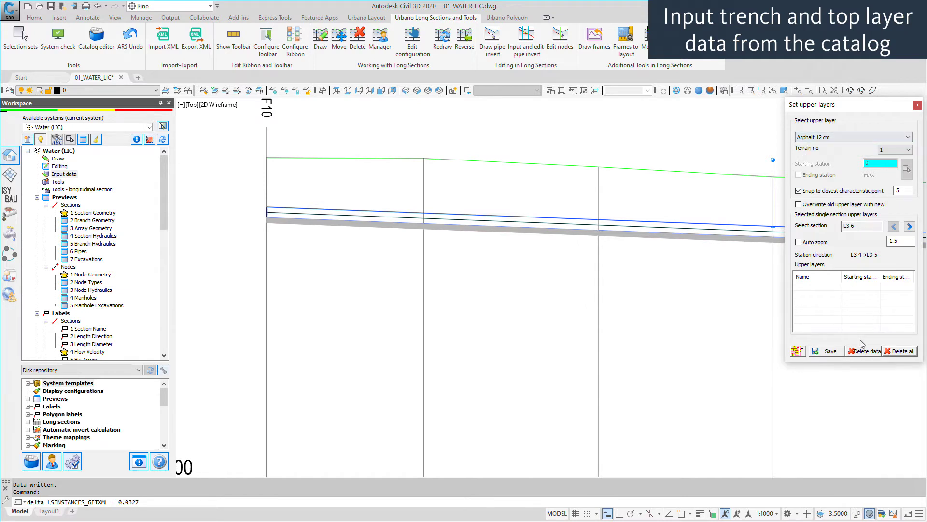
left_click(832, 352)
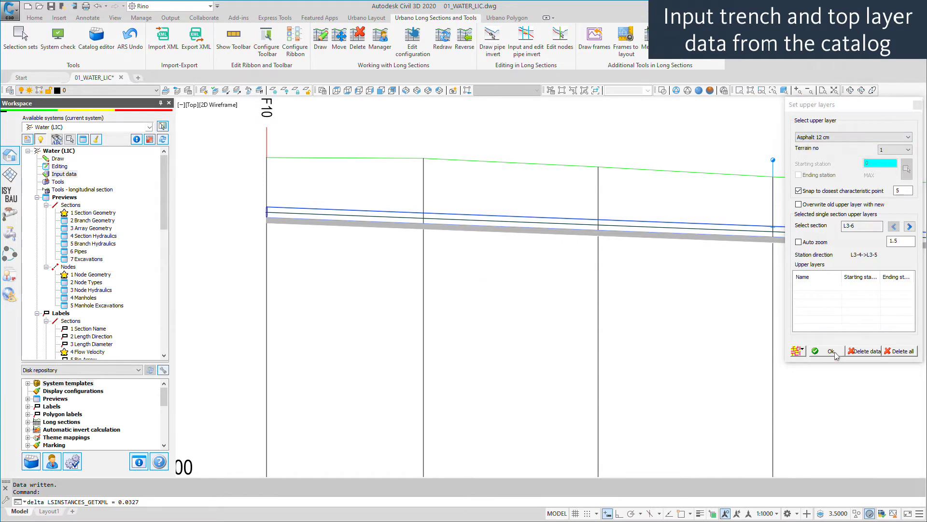
left_click(834, 354)
left_click(917, 105)
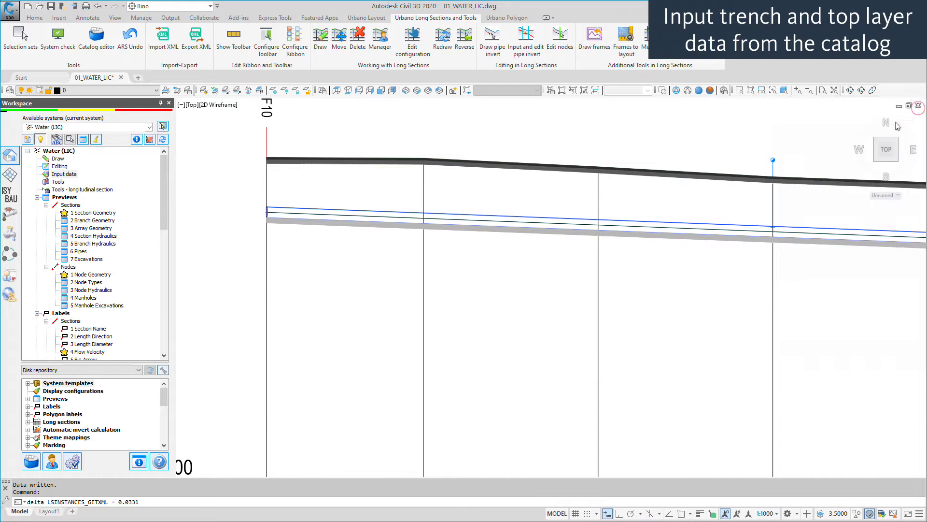
Step: Pan along the long section to the network plan and open the '1 Cross sections' drawing settings
middle_click_drag(690, 209, 662, 283)
scroll(317, 304, "down", 3)
middle_click_drag(791, 320, 642, 327)
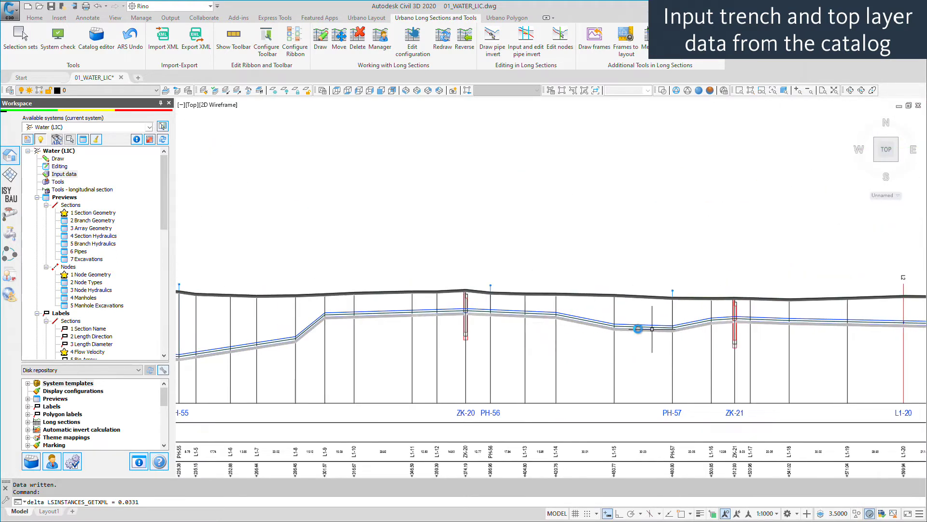
scroll(656, 329, "up", 2)
scroll(657, 329, "down", 3)
scroll(623, 338, "down", 2)
scroll(589, 314, "down", 2)
scroll(581, 301, "up", 3)
scroll(581, 301, "up", 2)
scroll(556, 304, "down", 3)
scroll(541, 310, "down", 2)
scroll(541, 309, "down", 3)
scroll(541, 311, "up", 1)
scroll(270, 387, "up", 1)
scroll(324, 348, "up", 1)
scroll(298, 356, "up", 4)
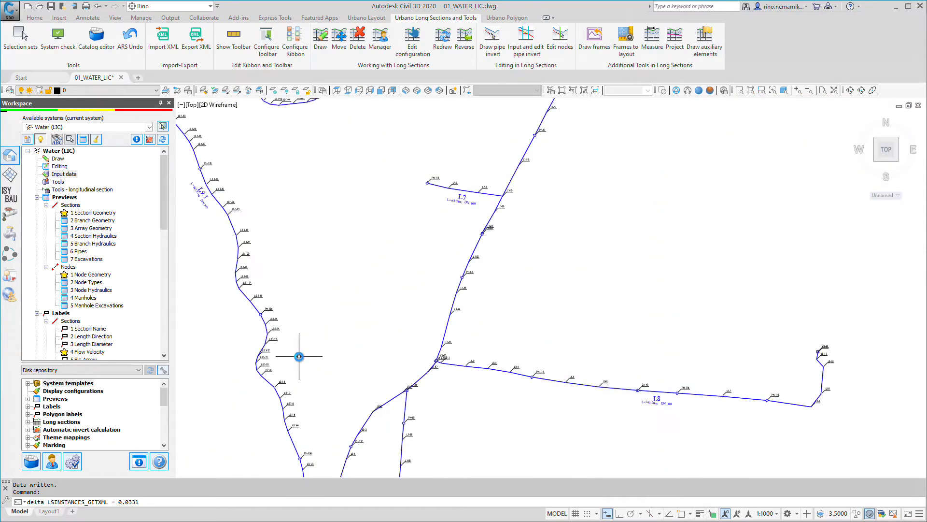
scroll(109, 283, "down", 3)
scroll(109, 284, "down", 3)
scroll(109, 284, "down", 2)
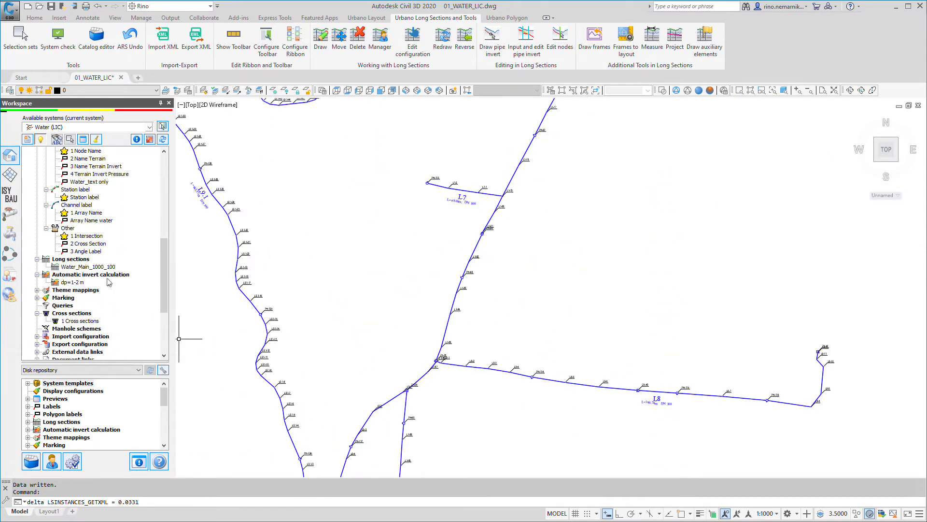
double_click(77, 321)
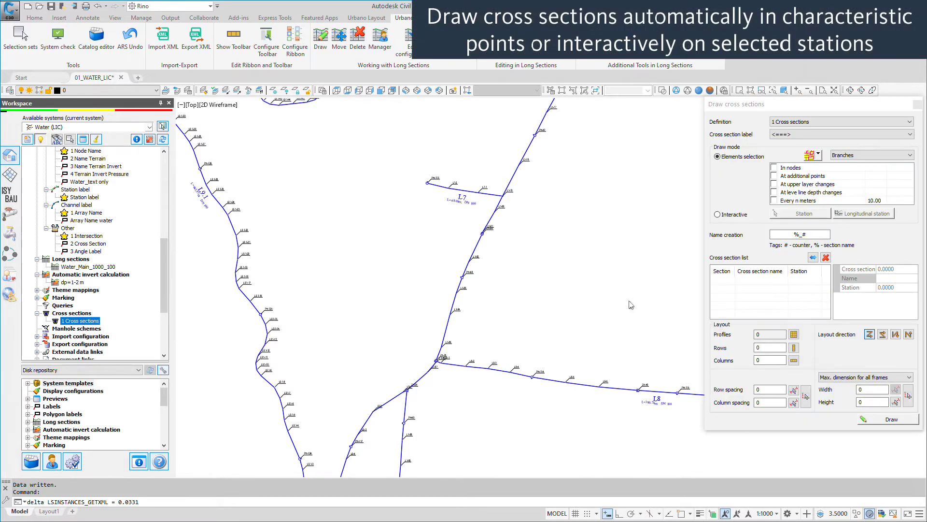
Step: Interactively pick six cross-section stations on the pipes, including L1-112 and L1-116
left_click(721, 215)
left_click(802, 217)
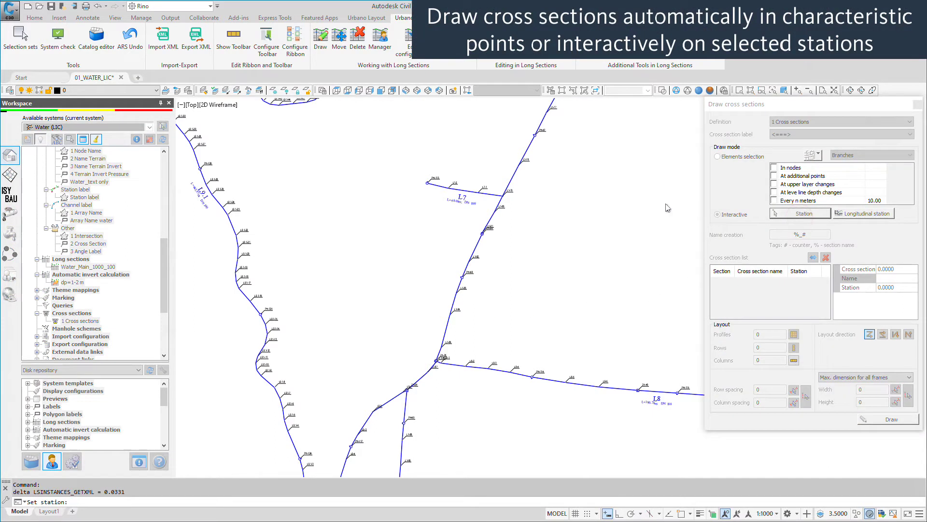
left_click(593, 188)
left_click(529, 247)
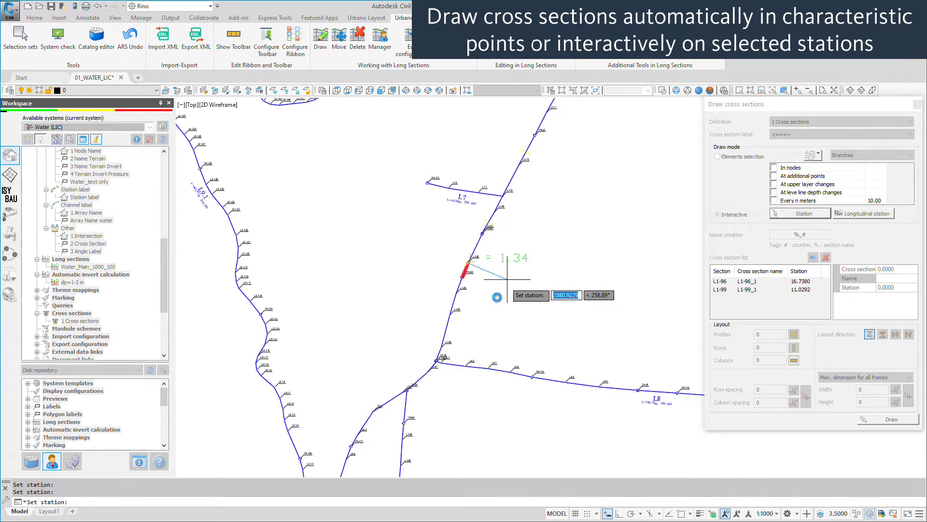
left_click(480, 265)
middle_click_drag(482, 347, 483, 130)
left_click(410, 247)
left_click(410, 308)
left_click(416, 377)
key("Return")
Step: Draw the cross sections as a 3×2 frame grid and inspect sections L1-104_1 and L1-112_1
scroll(544, 375, "down", 3)
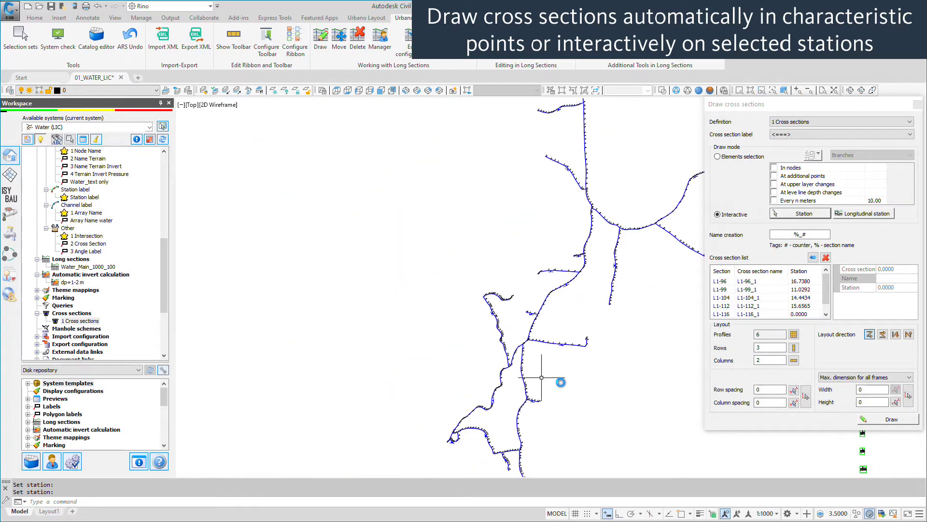
left_click(864, 420)
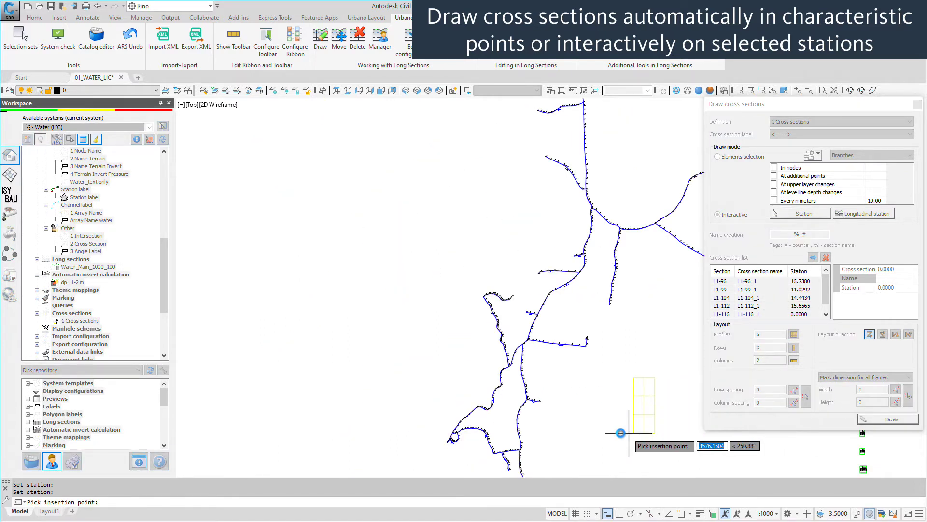
left_click(608, 400)
scroll(631, 379, "up", 3)
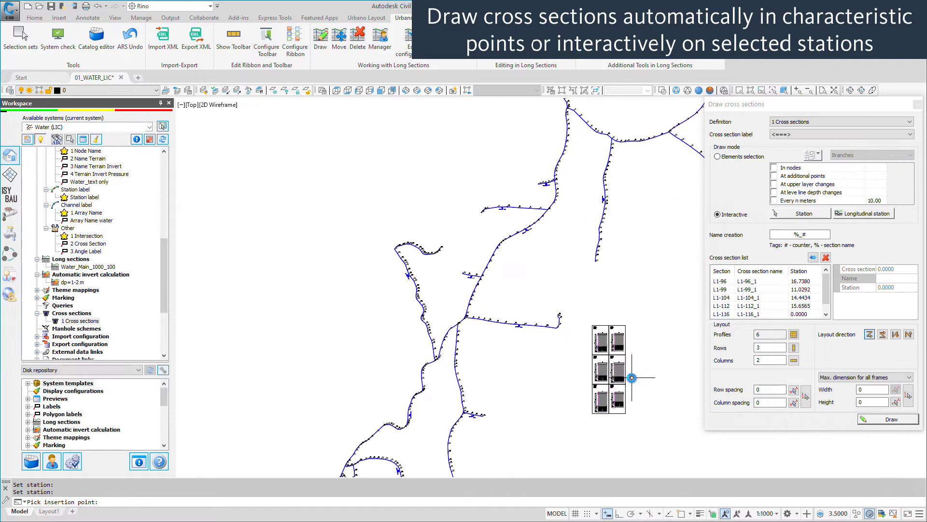
scroll(632, 377, "up", 3)
scroll(561, 289, "up", 2)
scroll(561, 285, "up", 2)
scroll(591, 284, "up", 2)
scroll(588, 289, "down", 2)
middle_click_drag(597, 358, 591, 270)
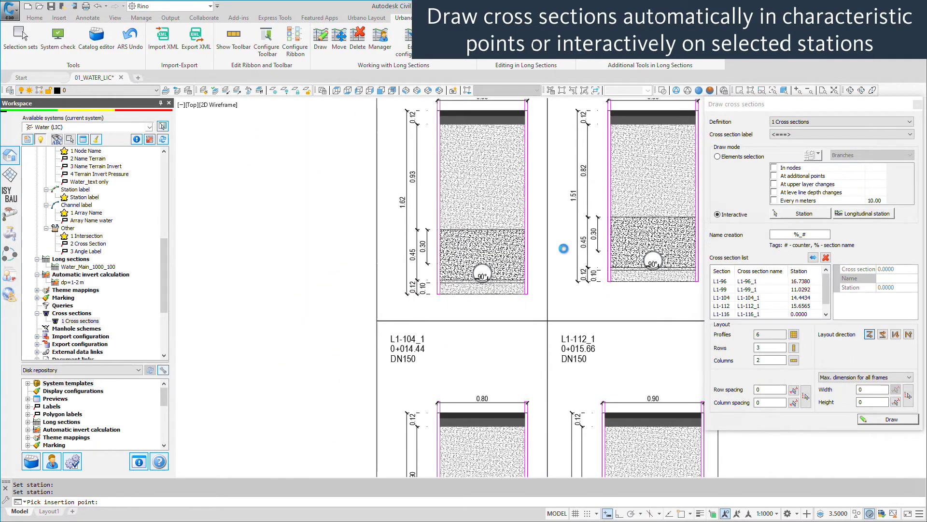
middle_click_drag(563, 394, 570, 199)
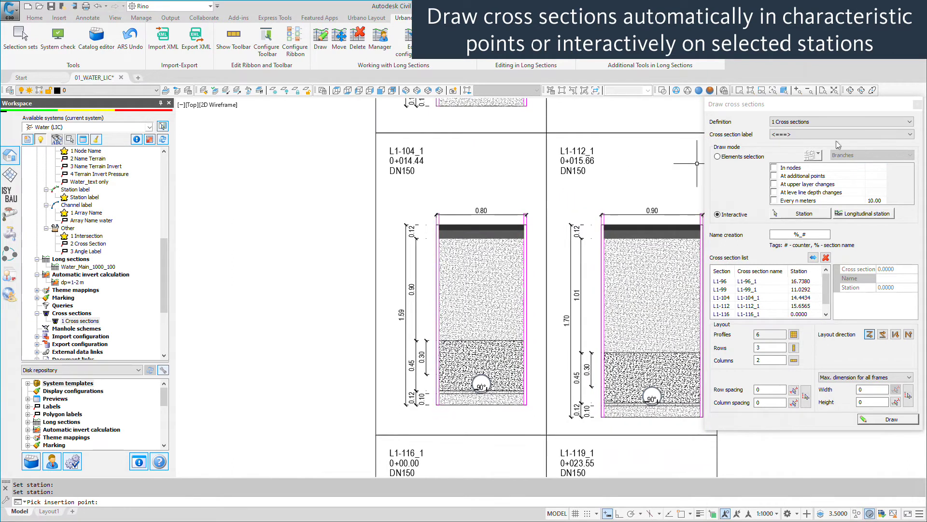
Step: Close the cross-section settings and zoom out to show the network and frame grid
left_click(918, 105)
scroll(743, 263, "down", 2)
scroll(753, 290, "down", 5)
scroll(770, 311, "down", 1)
middle_click_drag(734, 320, 414, 352)
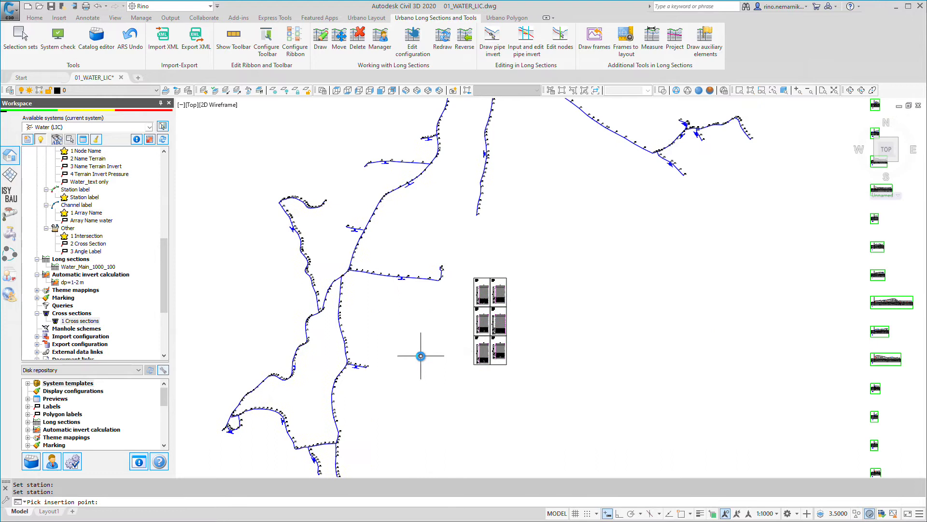
scroll(414, 352, "down", 1)
scroll(127, 290, "down", 2)
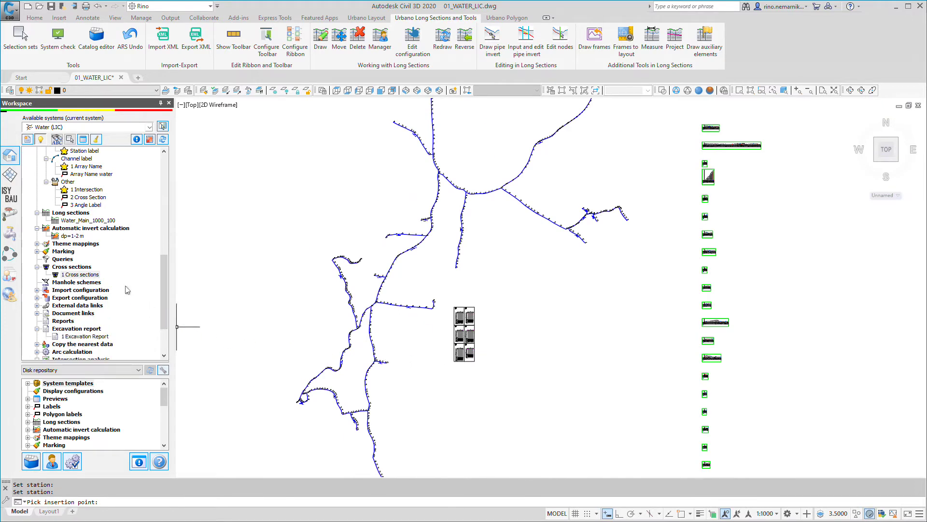
Step: Generate the '1 Excavation Report' for the selected pipes and open it in Excel
left_click(85, 337)
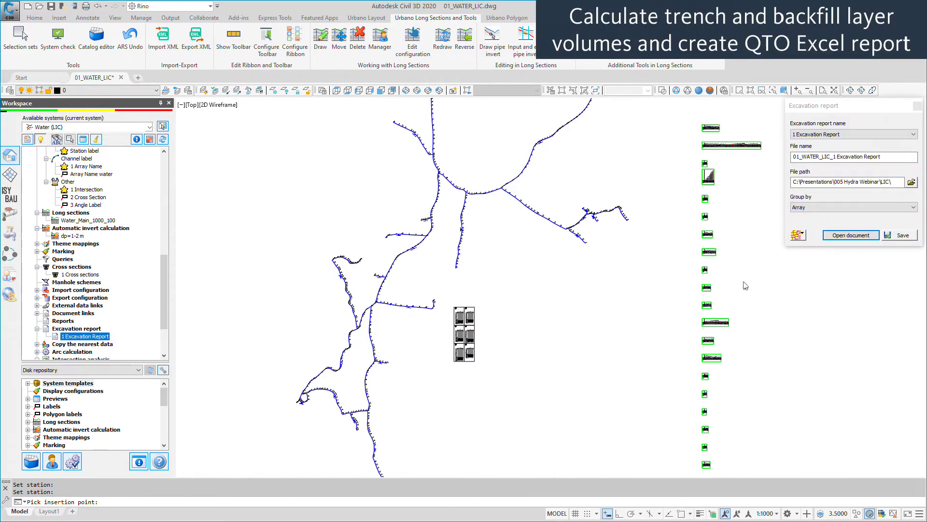
left_click(796, 237)
left_click(900, 236)
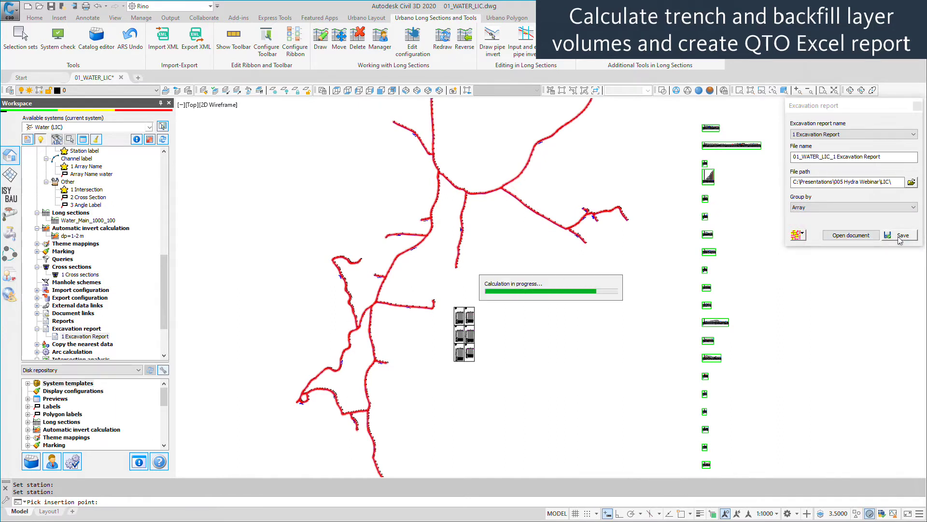
left_click(851, 235)
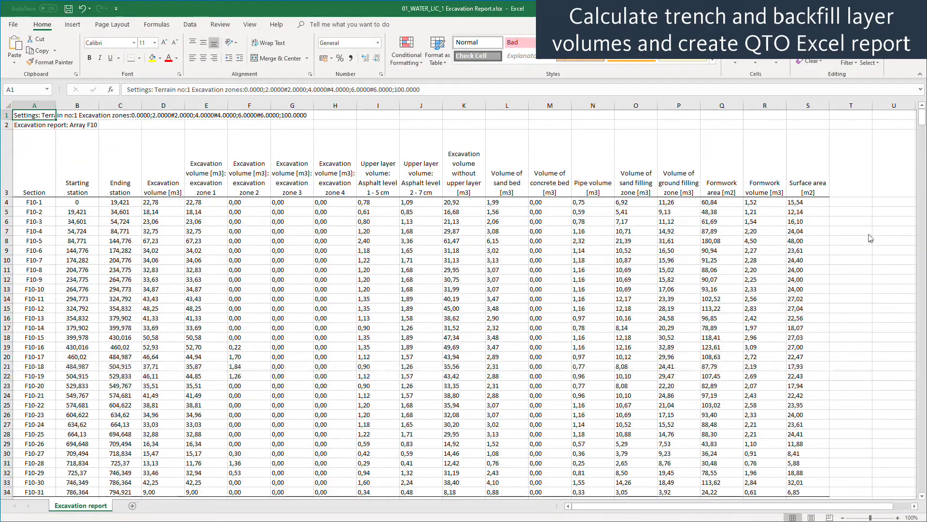
Step: Review the active-system totals A780:Q783 (13691,15 m3 excavation) in Excel, then close the Excavation report palette
scroll(870, 238, "down", 3)
scroll(870, 238, "down", 3)
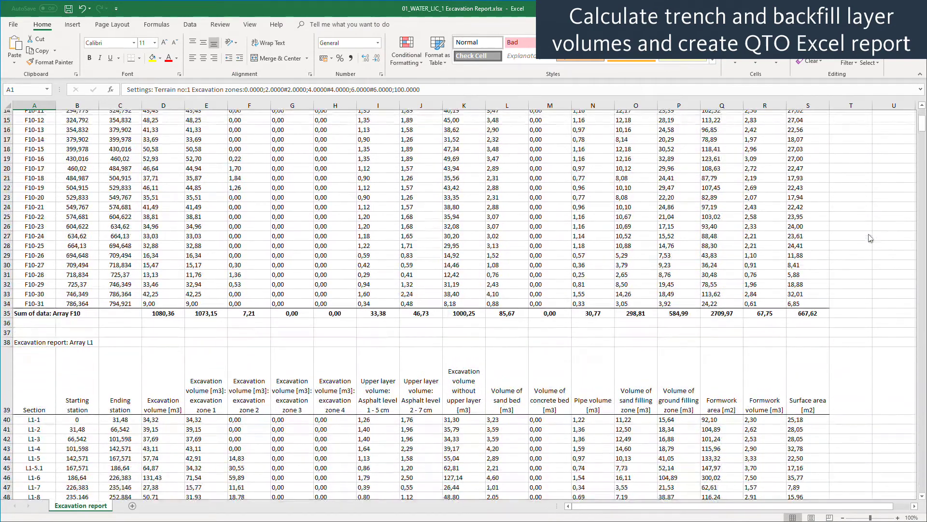
scroll(870, 238, "down", 3)
scroll(870, 238, "down", 3)
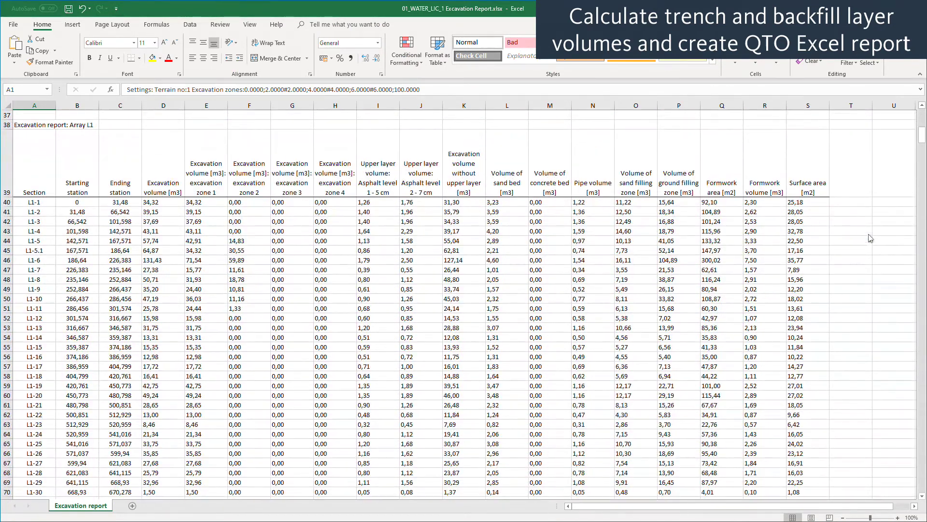
left_click_drag(922, 139, 910, 492)
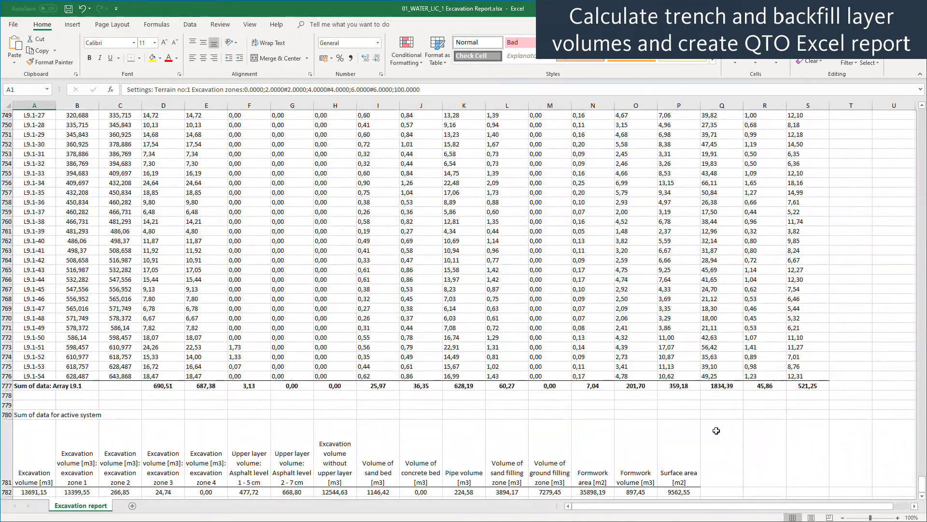
scroll(714, 430, "down", 1)
scroll(434, 418, "down", 1)
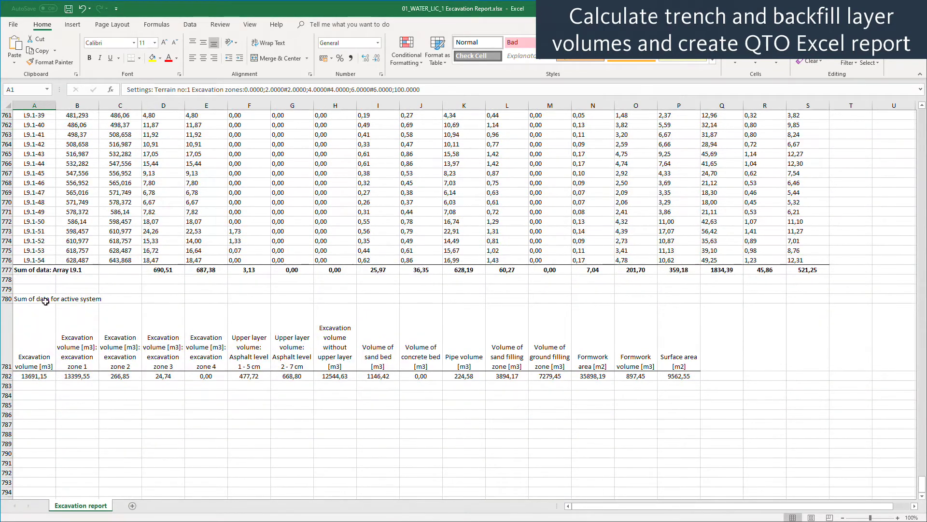
left_click_drag(45, 301, 719, 381)
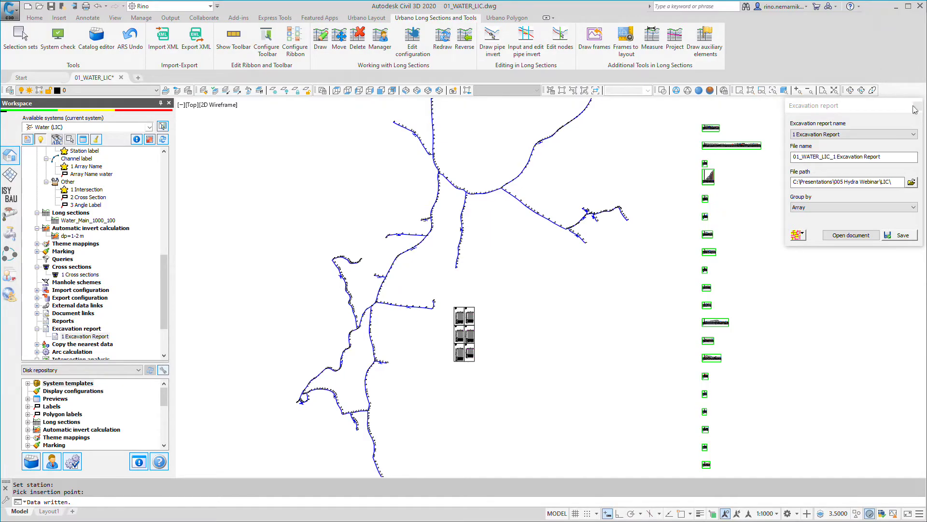
left_click(916, 108)
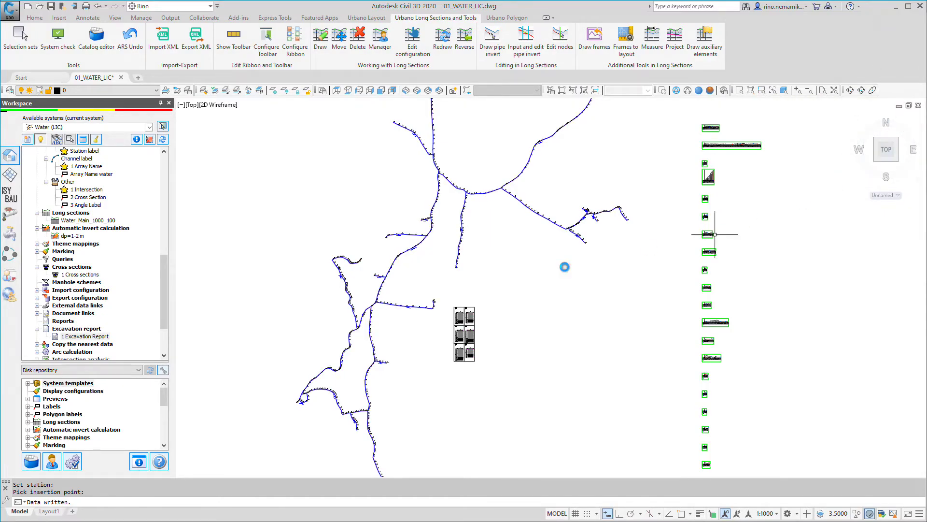
scroll(77, 290, "down", 2)
left_click(64, 282)
right_click(70, 285)
left_click(101, 334)
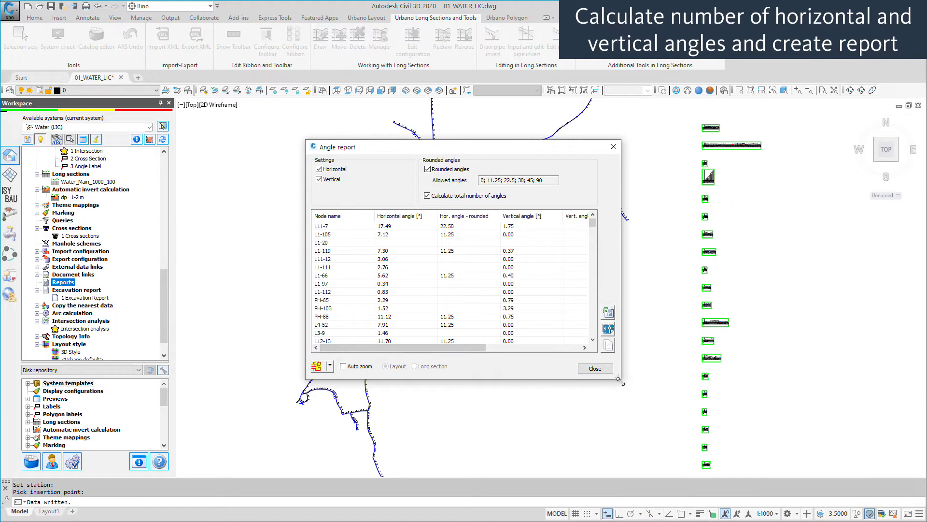
left_click_drag(619, 381, 827, 461)
scroll(769, 329, "down", 4)
scroll(767, 326, "down", 4)
scroll(767, 323, "down", 4)
scroll(767, 322, "down", 3)
scroll(767, 321, "down", 2)
scroll(767, 322, "down", 2)
scroll(767, 321, "down", 2)
scroll(767, 322, "down", 2)
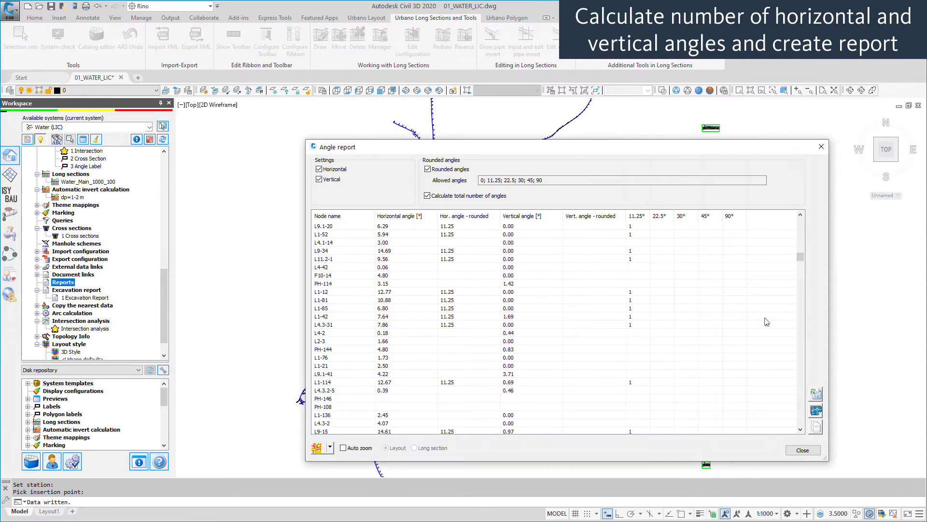
left_click_drag(799, 258, 789, 438)
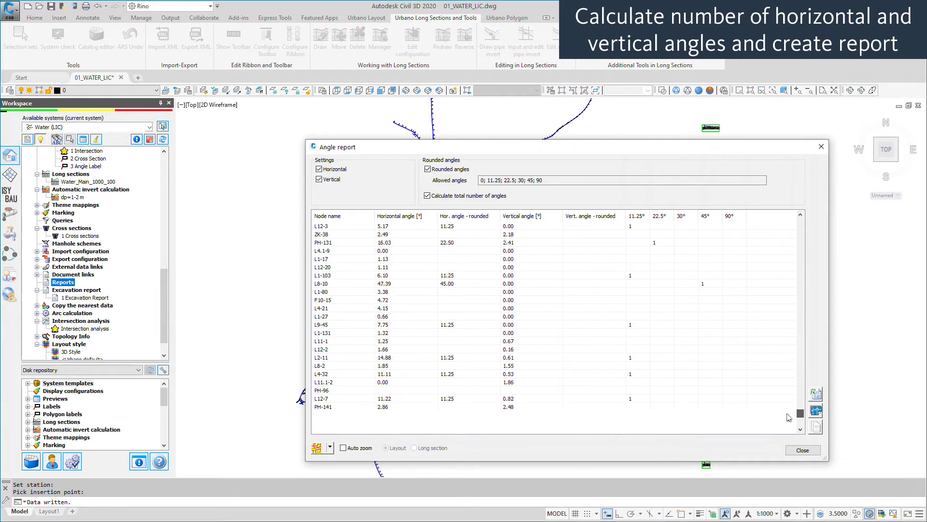
left_click(802, 450)
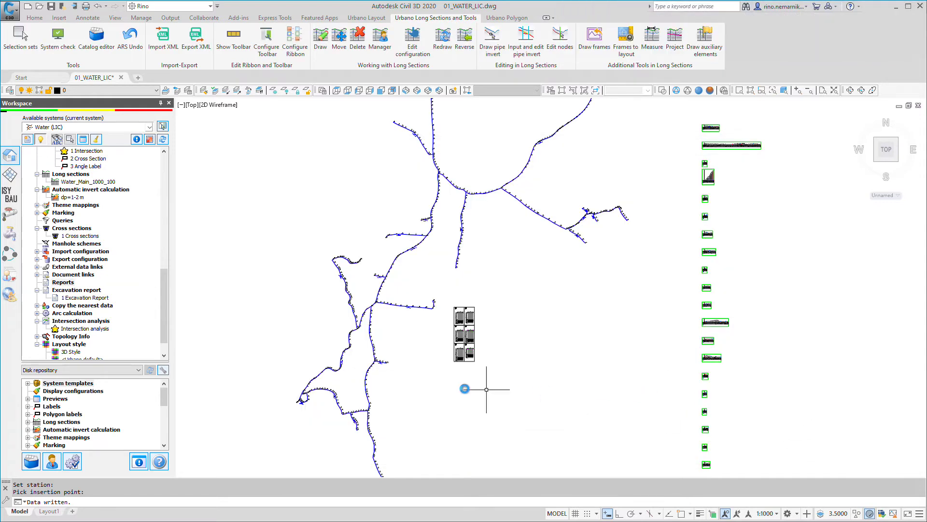
Step: Apply the 3D Style layout style to the whole water pipe network
scroll(167, 304, "down", 1)
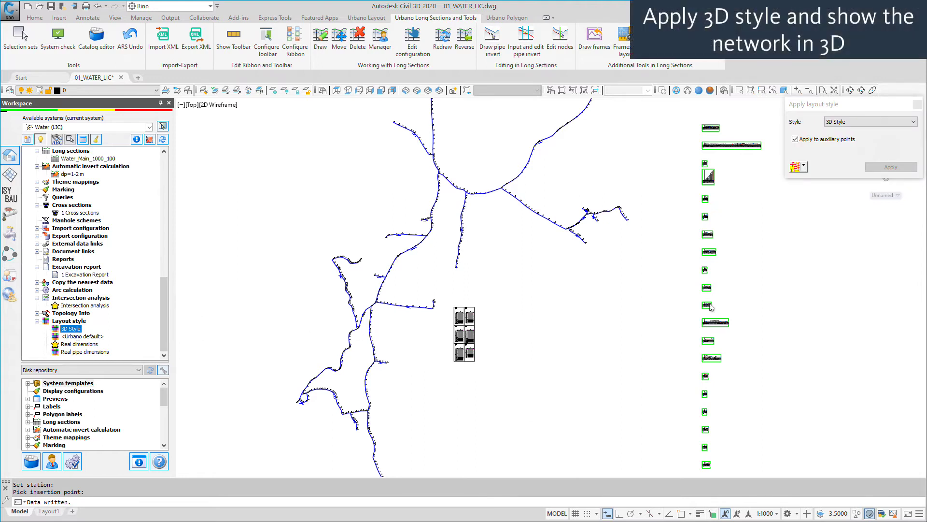
left_click(794, 167)
left_click(879, 168)
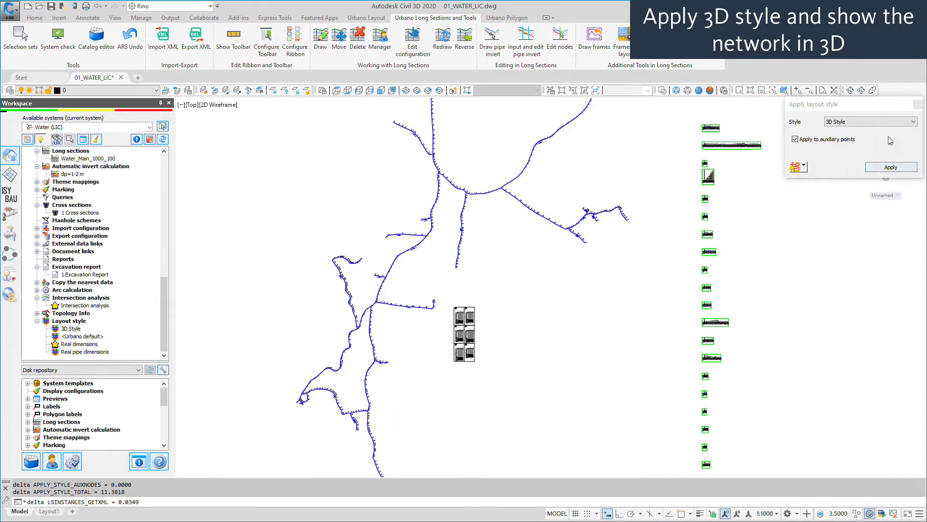
Step: Show the network in SE Isometric view and regenerate the display with RE
left_click(417, 91)
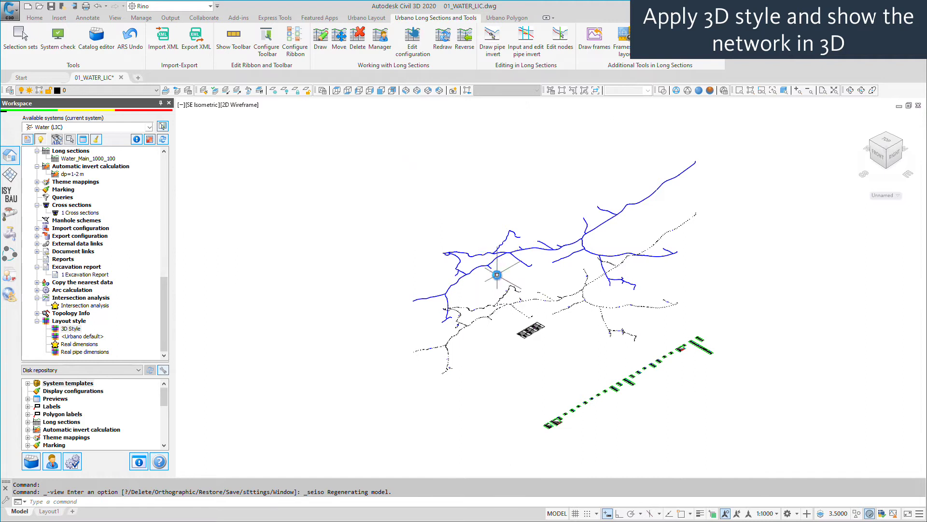
scroll(519, 238, "up", 5)
scroll(550, 179, "up", 5)
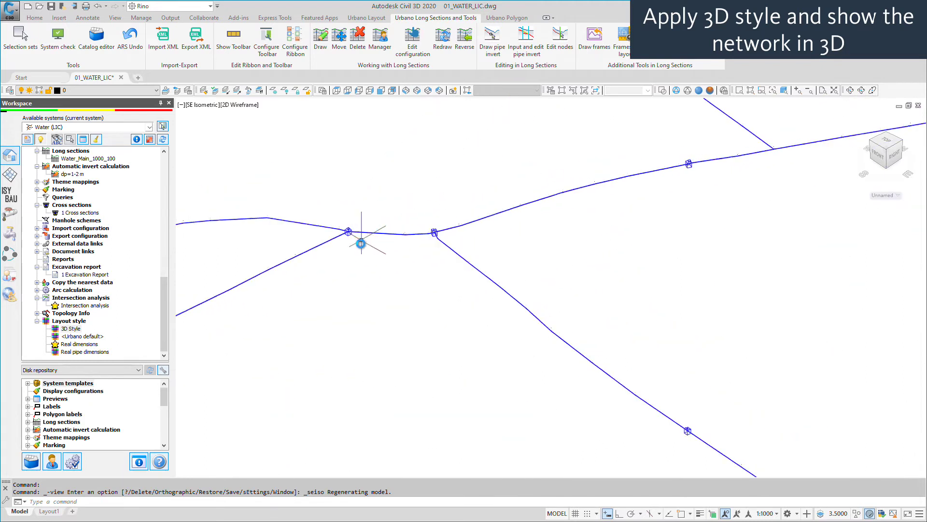
scroll(360, 246, "up", 4)
type("RE")
key("Return")
scroll(361, 250, "down", 2)
scroll(360, 250, "down", 3)
scroll(360, 250, "down", 2)
scroll(360, 250, "down", 1)
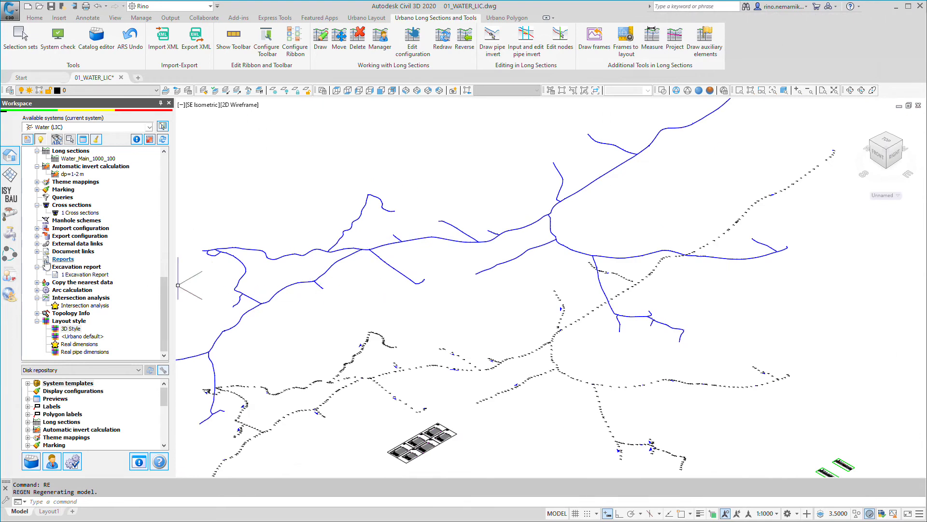
Step: Open the BIM Tools IFC export and review the Manholes and Pipes data fields
left_click(7, 256)
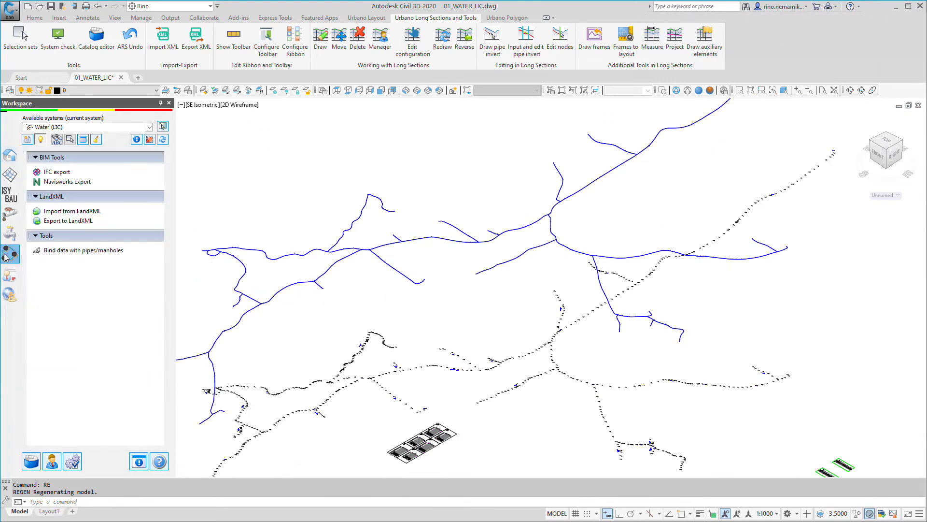
left_click(48, 174)
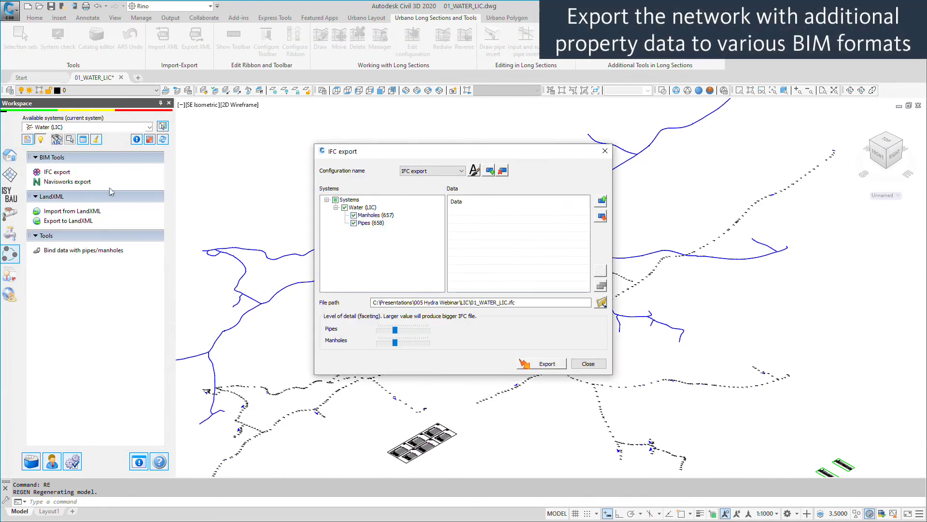
left_click(361, 208)
left_click(367, 216)
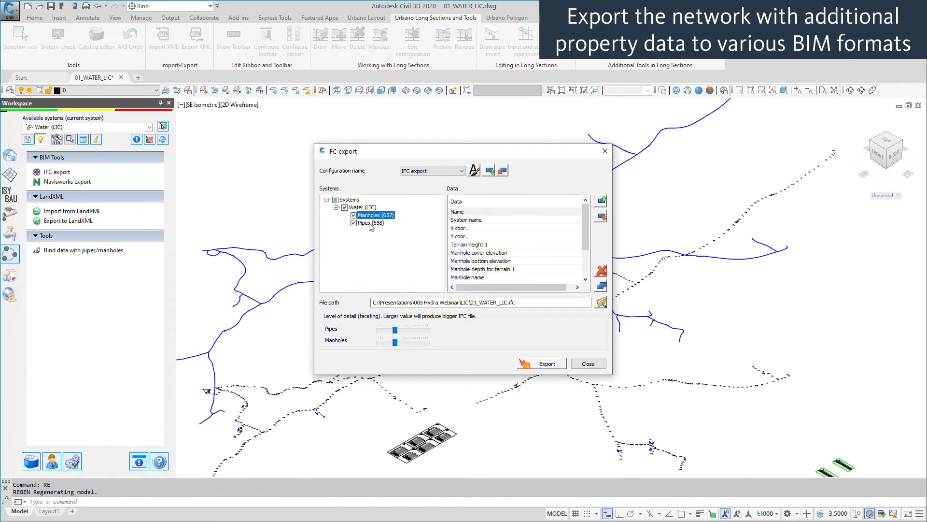
left_click(370, 224)
scroll(516, 247, "down", 2)
scroll(518, 247, "down", 1)
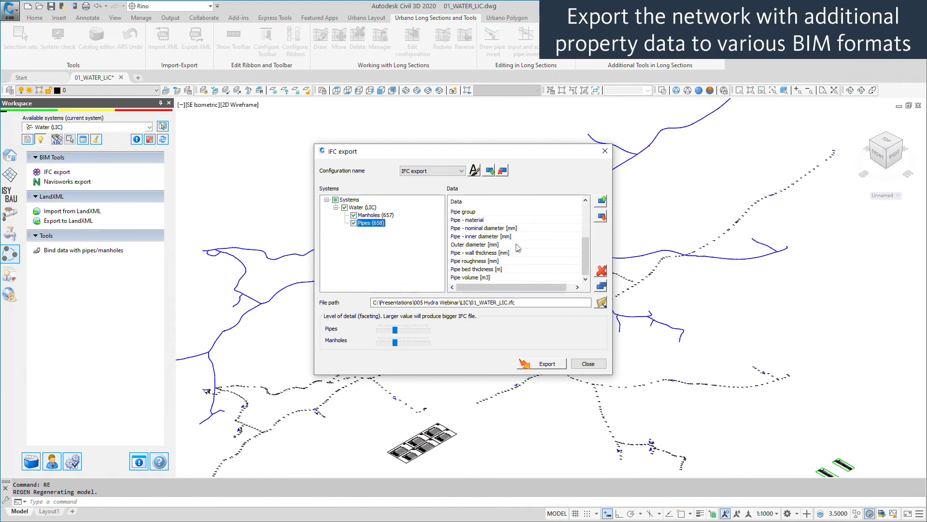
Step: Export 657 manholes and 658 pipes to 01_WATER_LIC.ifc, confirm, and close the export window
left_click(548, 366)
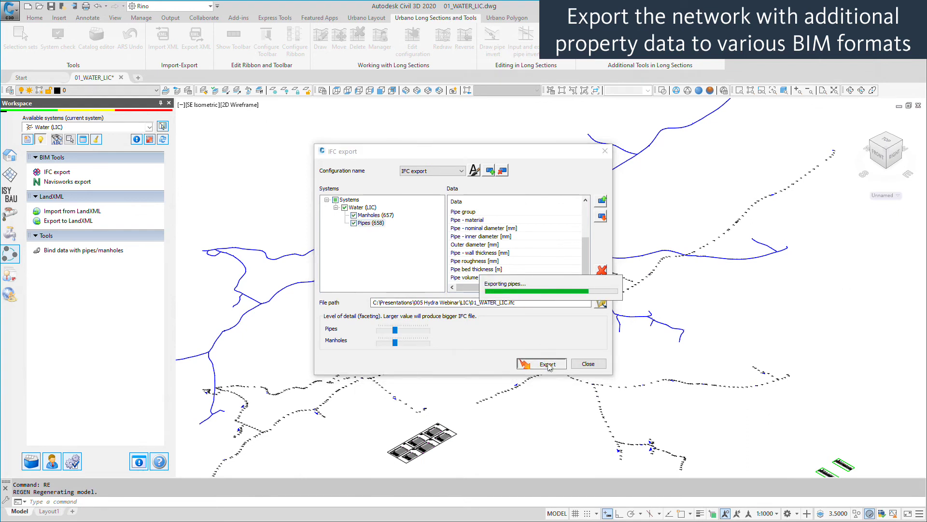
left_click(475, 281)
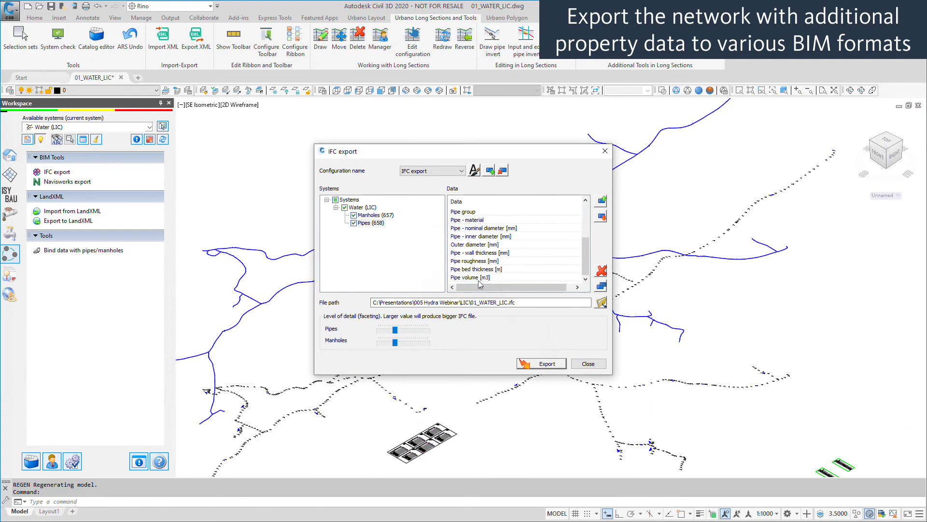
left_click(588, 363)
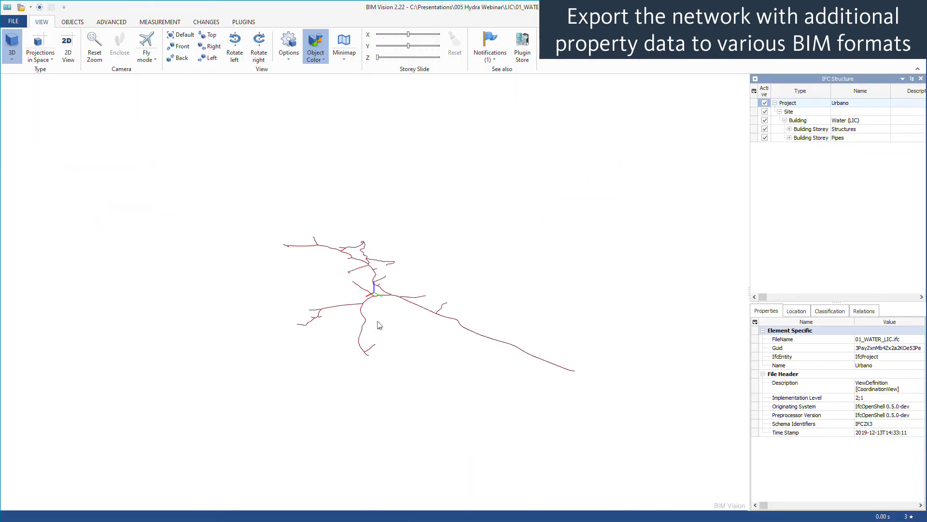
Step: Zoom to manhole ZK-32 in BIM Vision and orbit around it
scroll(381, 304, "up", 2)
scroll(380, 304, "up", 2)
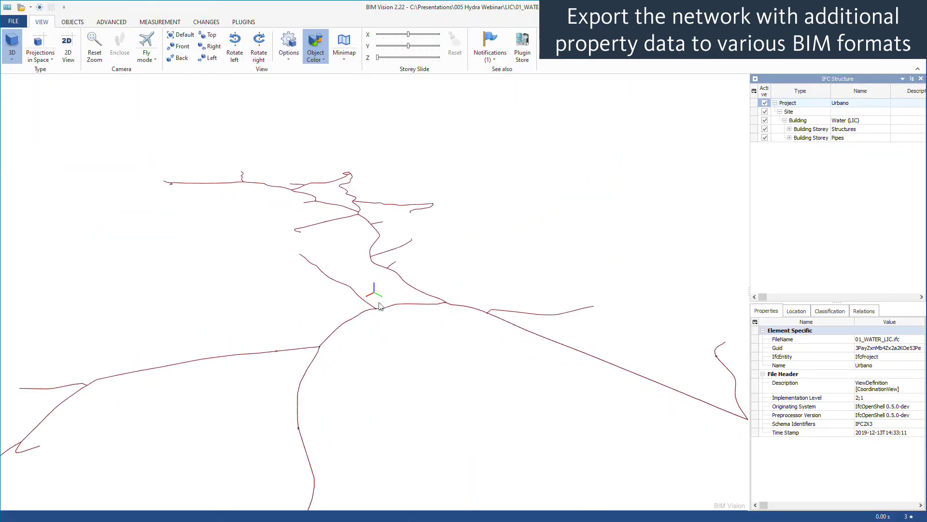
scroll(377, 316, "up", 2)
scroll(372, 371, "up", 2)
scroll(385, 361, "up", 1)
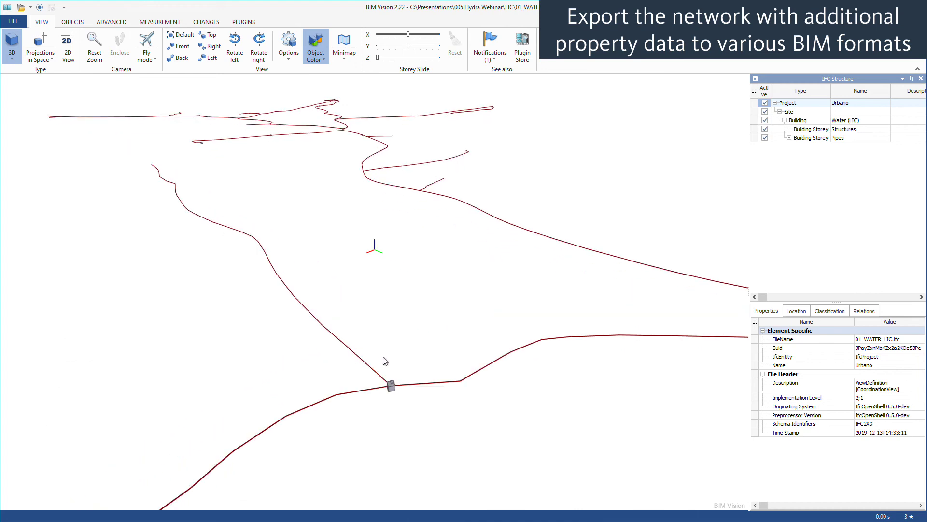
double_click(391, 386)
mouse_move(389, 374)
left_mouse_down()
mouse_move(441, 385)
mouse_move(519, 358)
mouse_move(444, 388)
mouse_move(478, 343)
left_mouse_up()
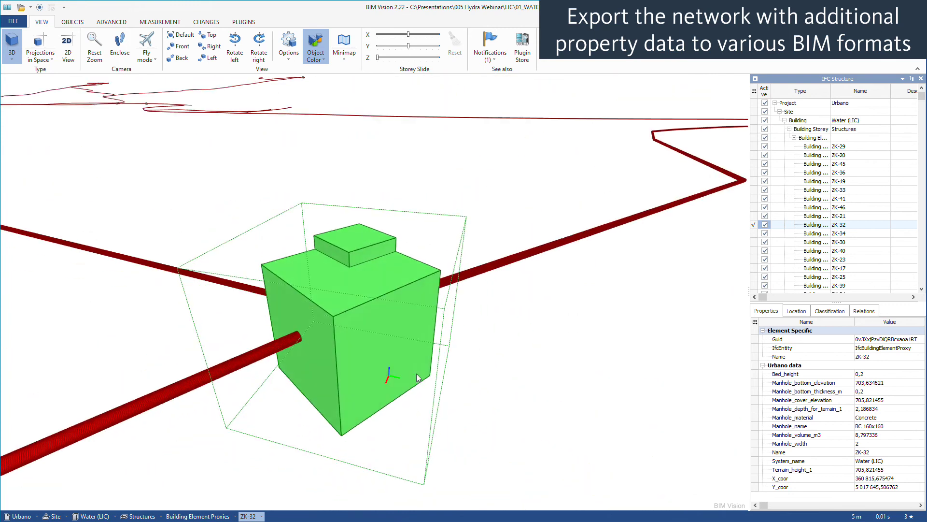
Step: Select pipe L4-9 and browse its Urbano data in the Properties grid
left_click(502, 273)
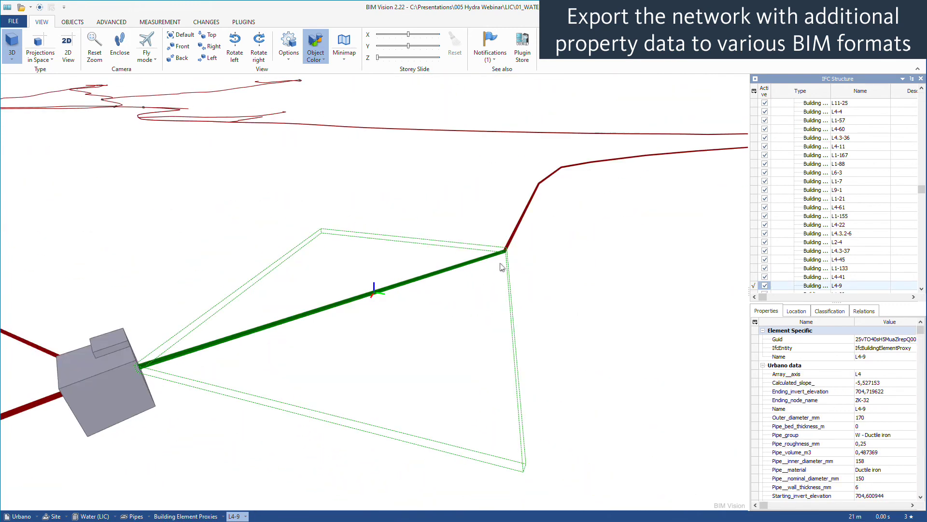
left_click(830, 375)
key("Down")
key("Down")
key("Down")
key("Down")
key("Down")
key("Down")
key("Down")
key("Down")
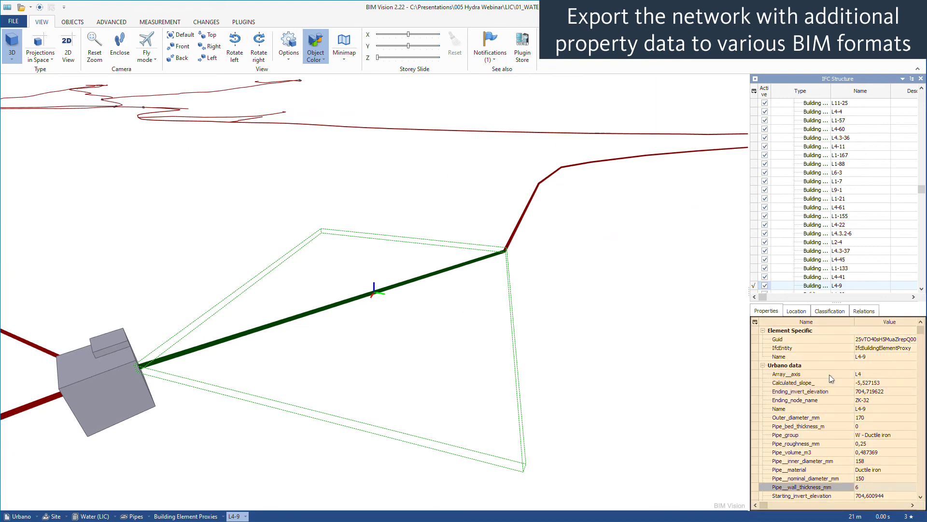
key("Down")
key("Down")
key("Down")
scroll(545, 402, "down", 3)
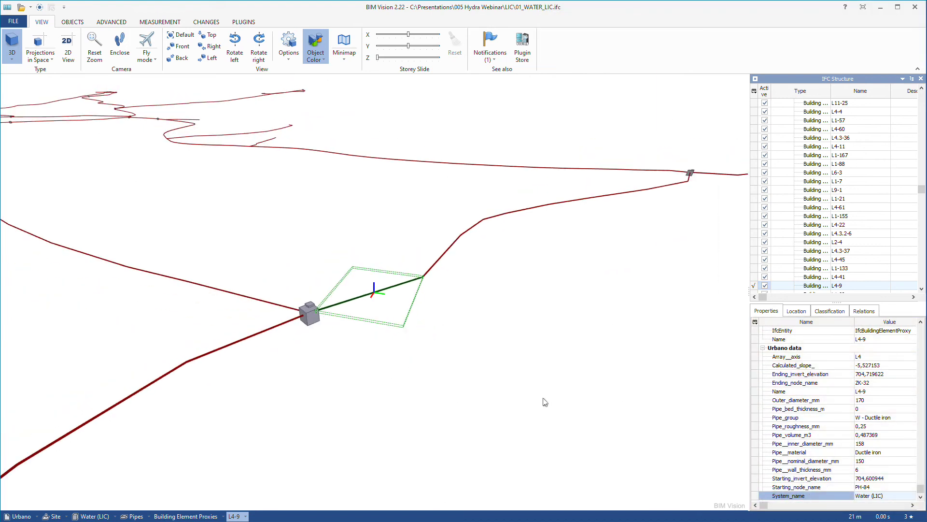
scroll(545, 402, "down", 3)
left_click_drag(455, 353, 488, 333)
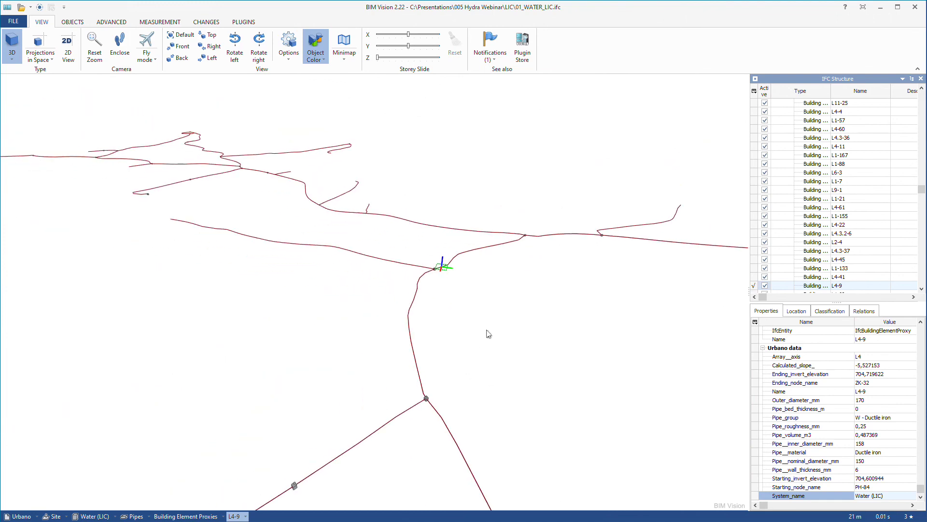